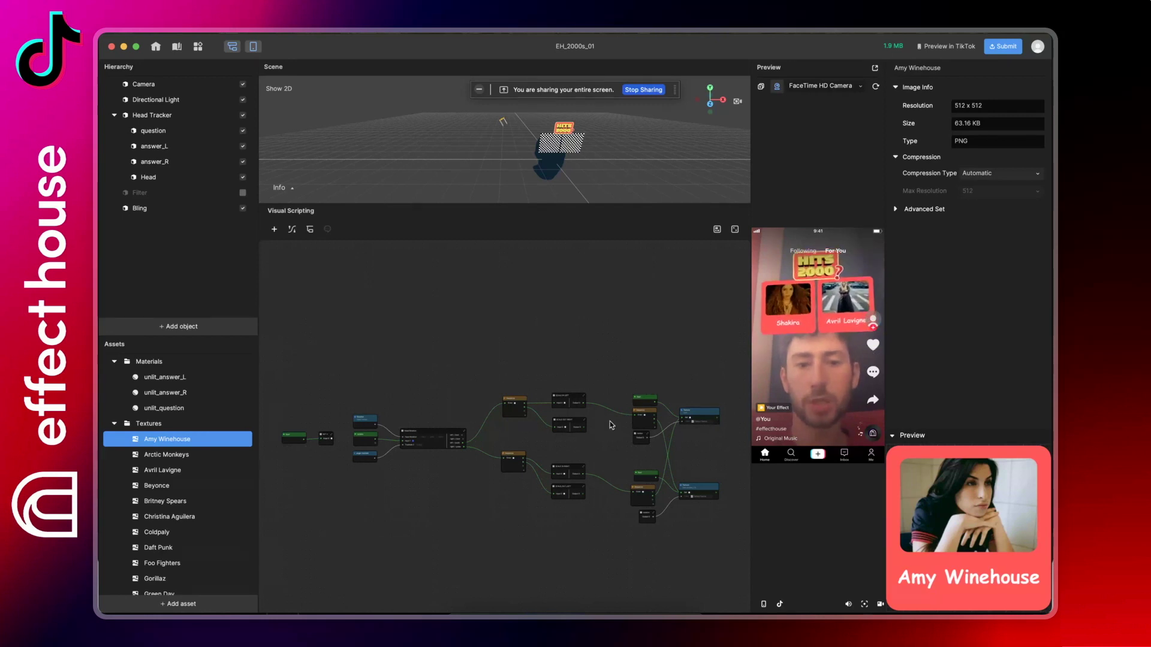
# - Examine the main graph's node chain from the texture setters back through the Sequence, scale and Head Rotation nodes to Start
pyautogui.scroll(5, 610, 421)
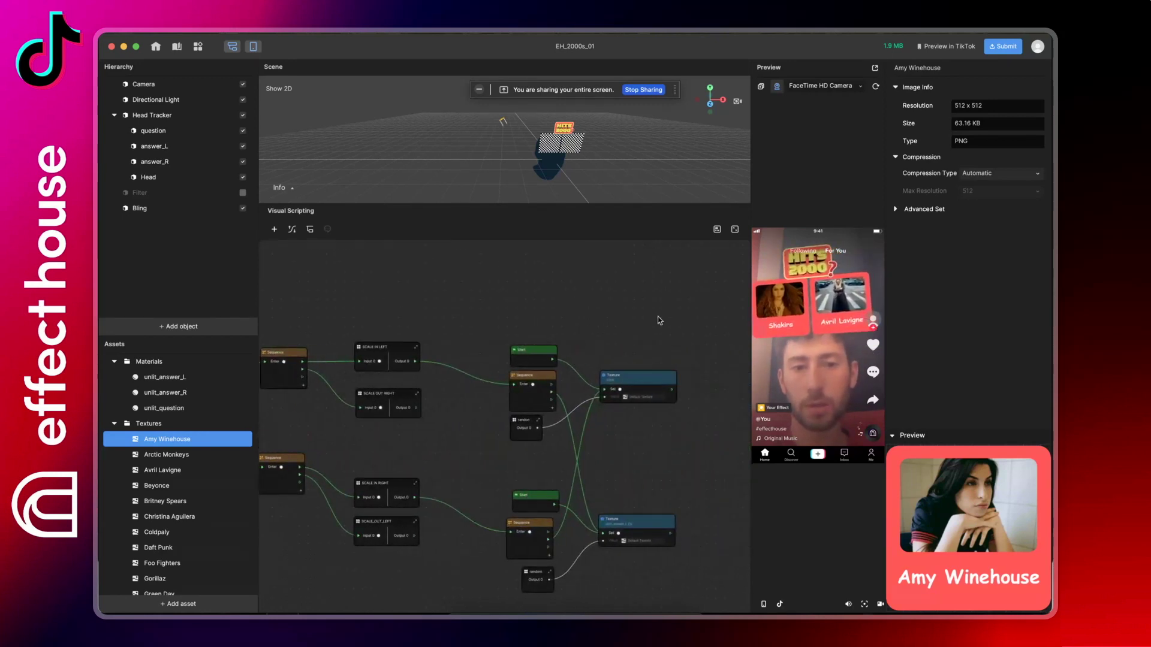
pyautogui.scroll(3, 706, 274)
pyautogui.scroll(1, 706, 275)
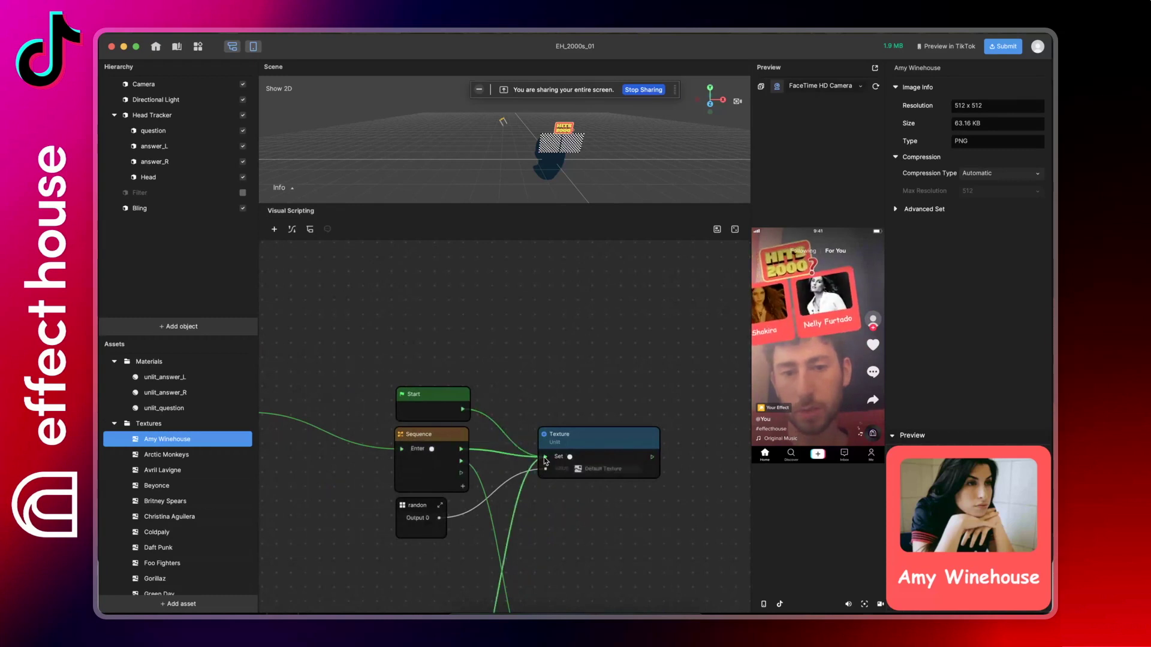
pyautogui.scroll(-5, 544, 457)
pyautogui.moveTo(460, 526); pyautogui.dragTo(545, 527)
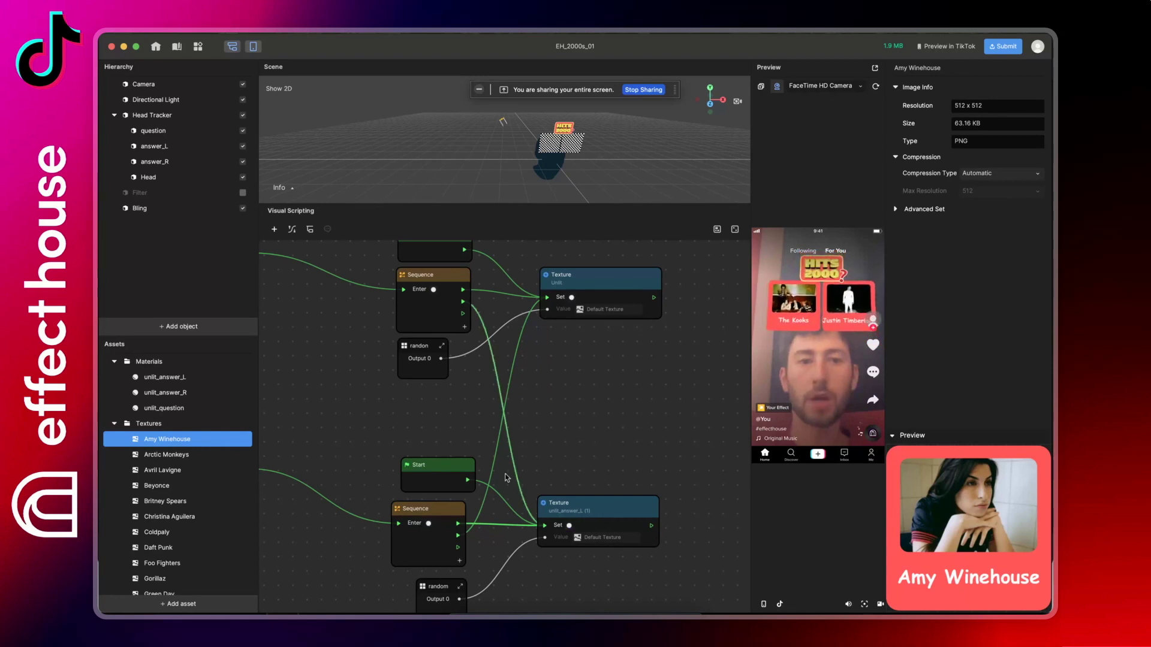
pyautogui.scroll(-5, 506, 478)
pyautogui.hscroll(-5, 507, 479)
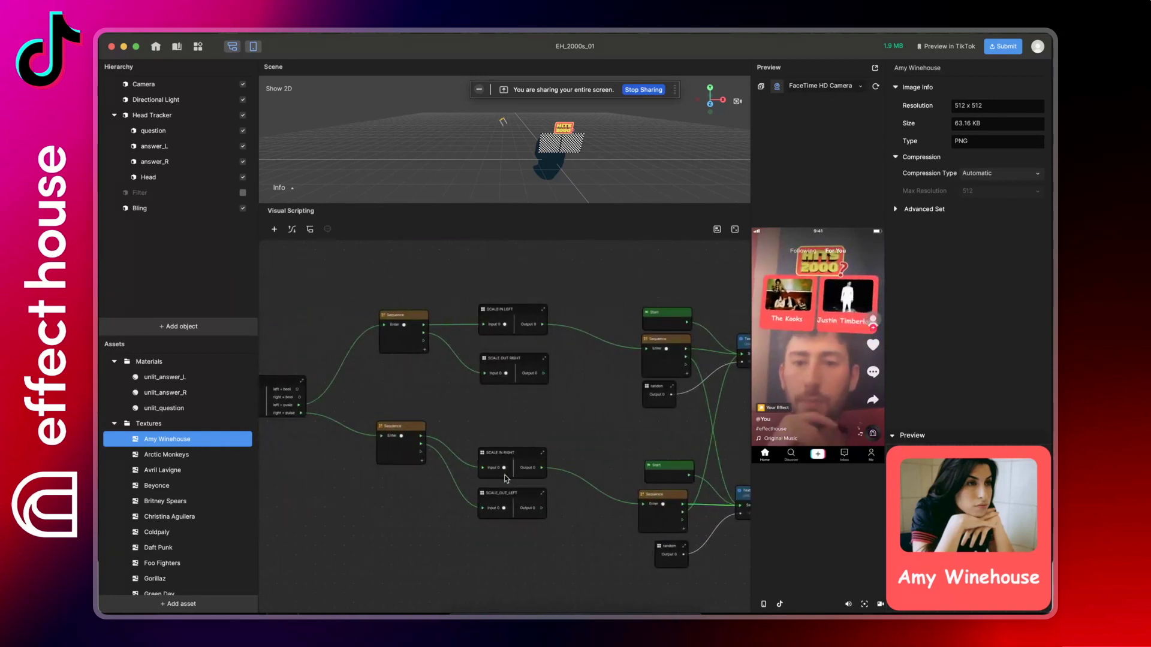
pyautogui.hscroll(-5, 507, 479)
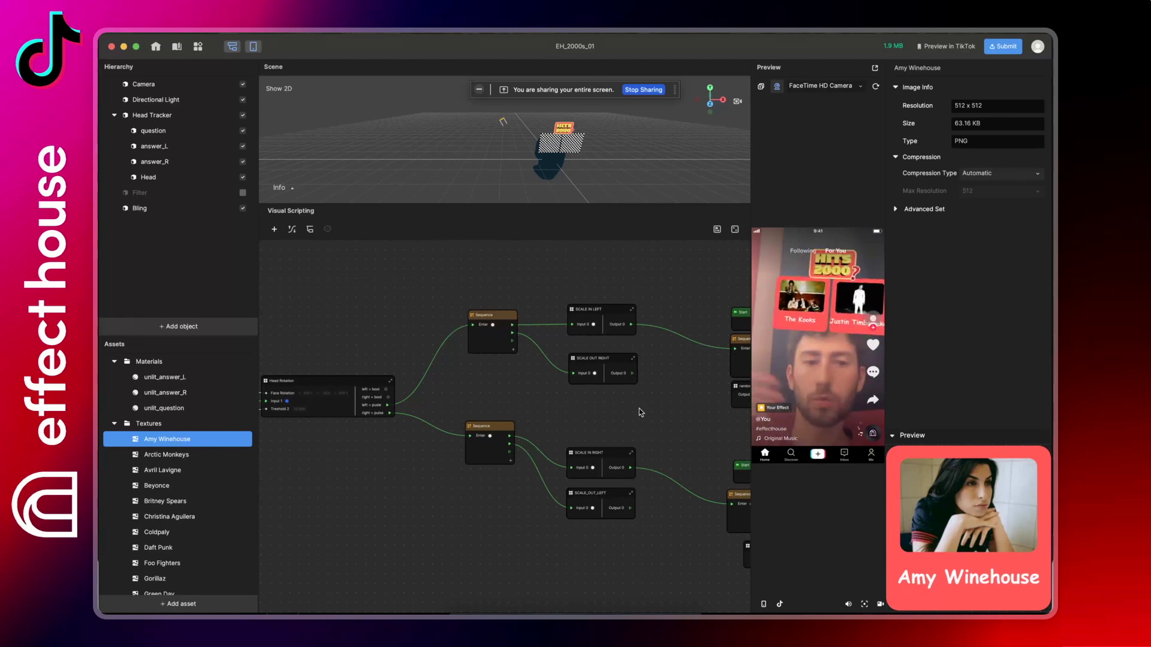
pyautogui.scroll(-2, 400, 412)
pyautogui.hscroll(-10, 400, 412)
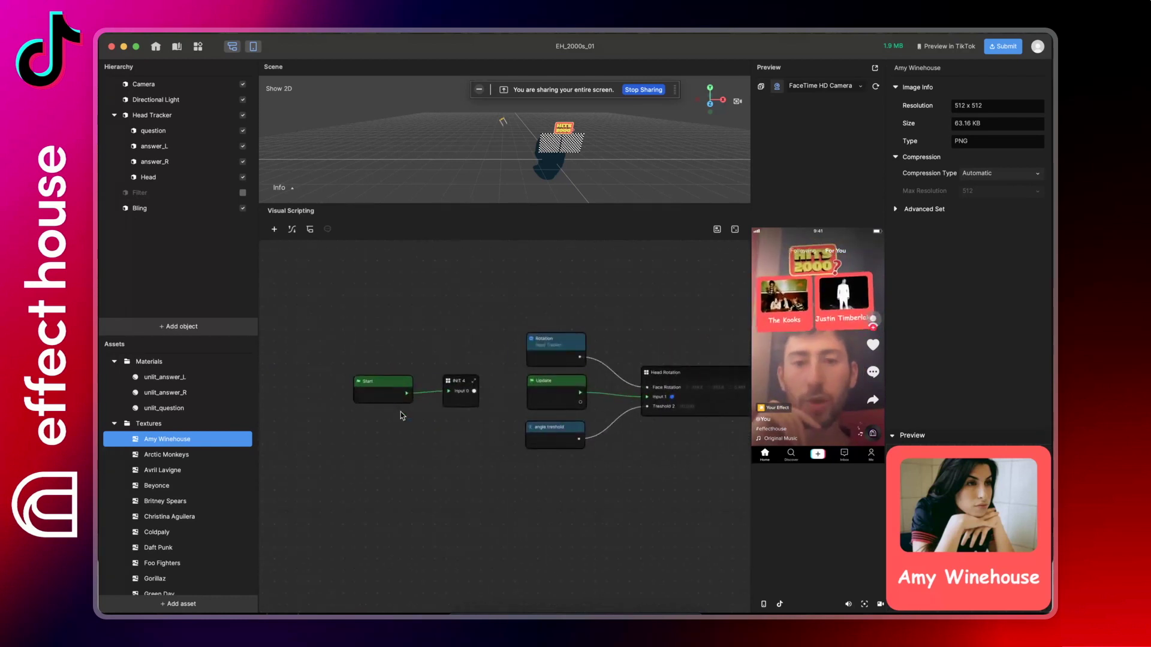
pyautogui.scroll(-5, 400, 412)
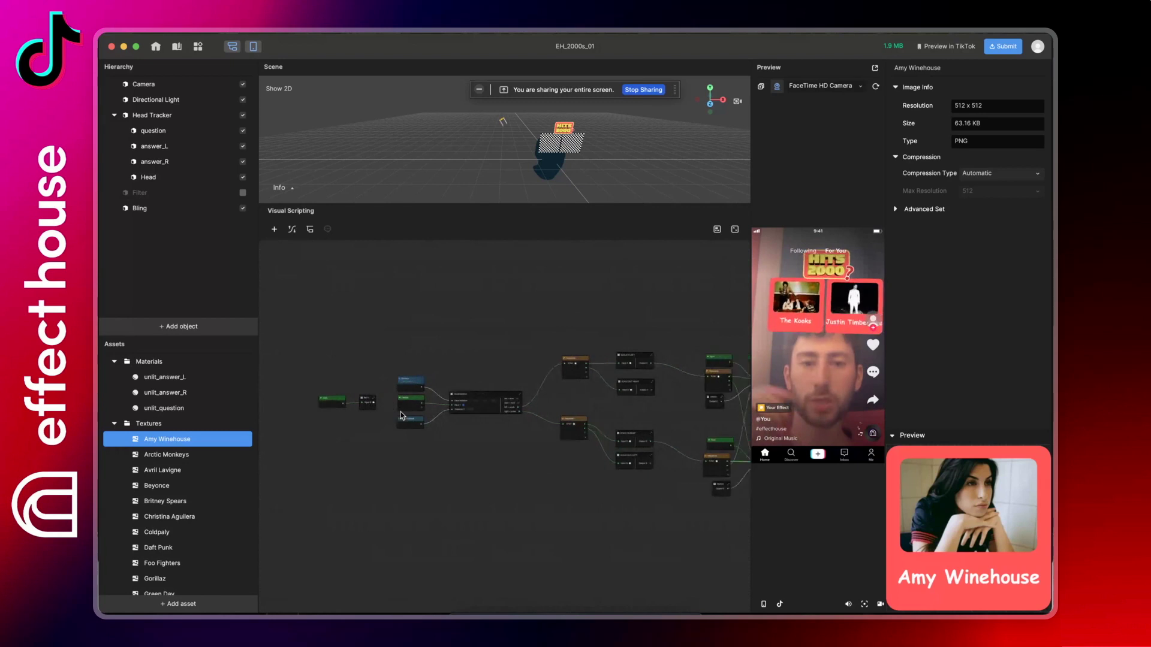
pyautogui.hscroll(-2, 401, 412)
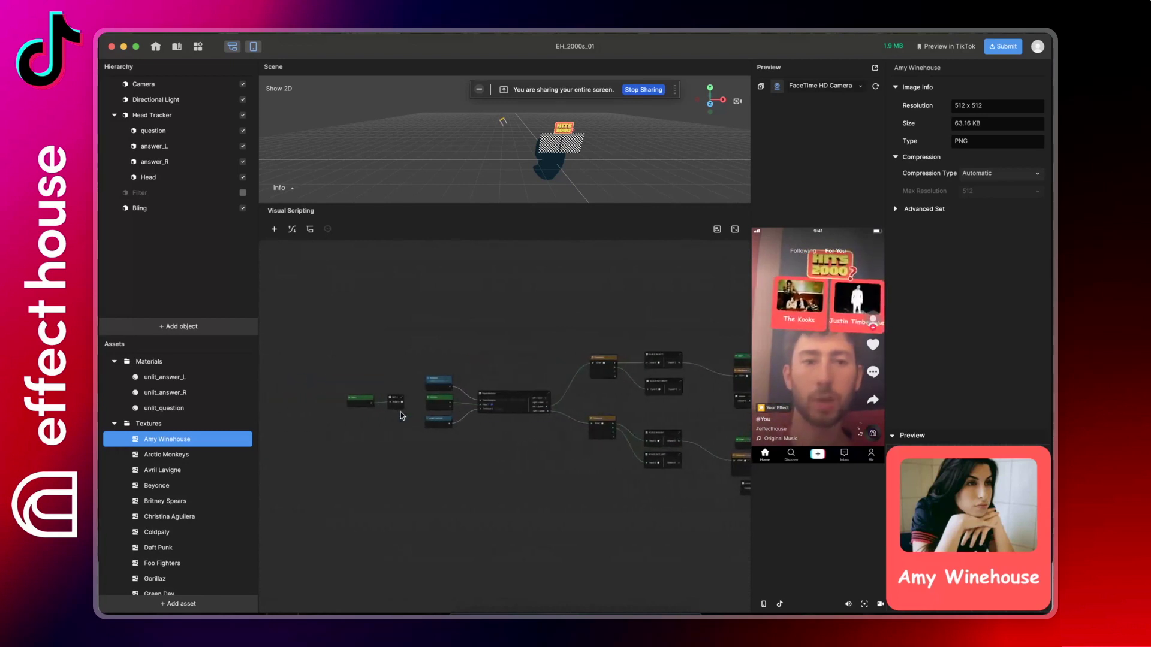
pyautogui.hscroll(3, 400, 414)
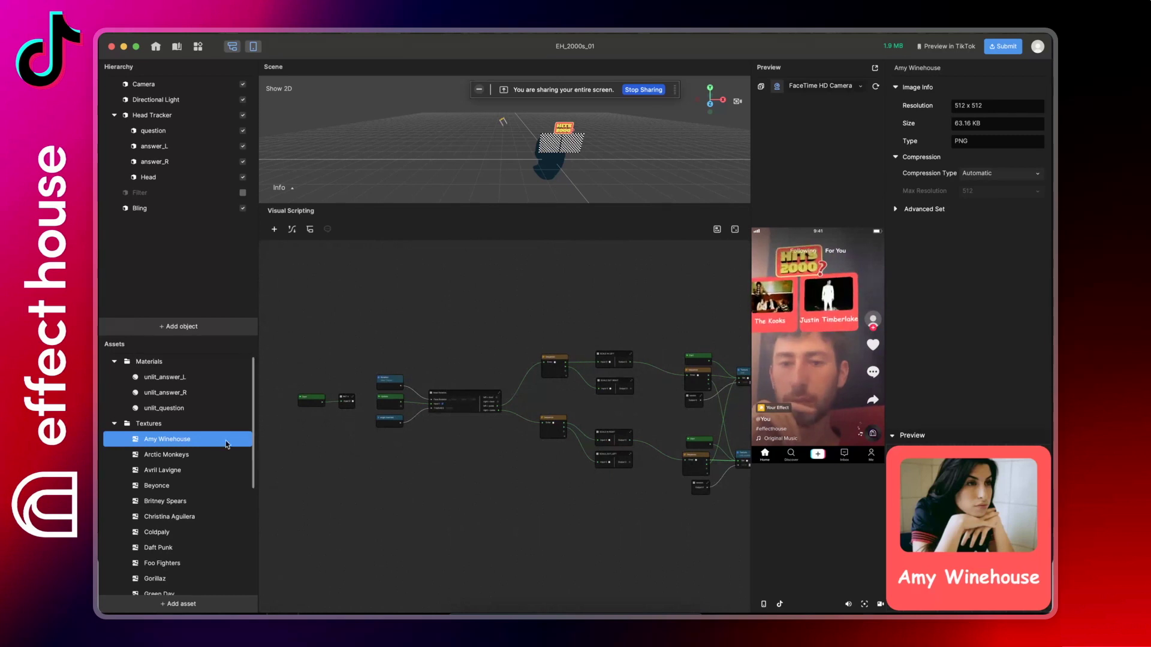
# - Preview the Christina Aguilera texture, then select the texture assets from Amy Winehouse through Daft Punk
pyautogui.click(169, 517)
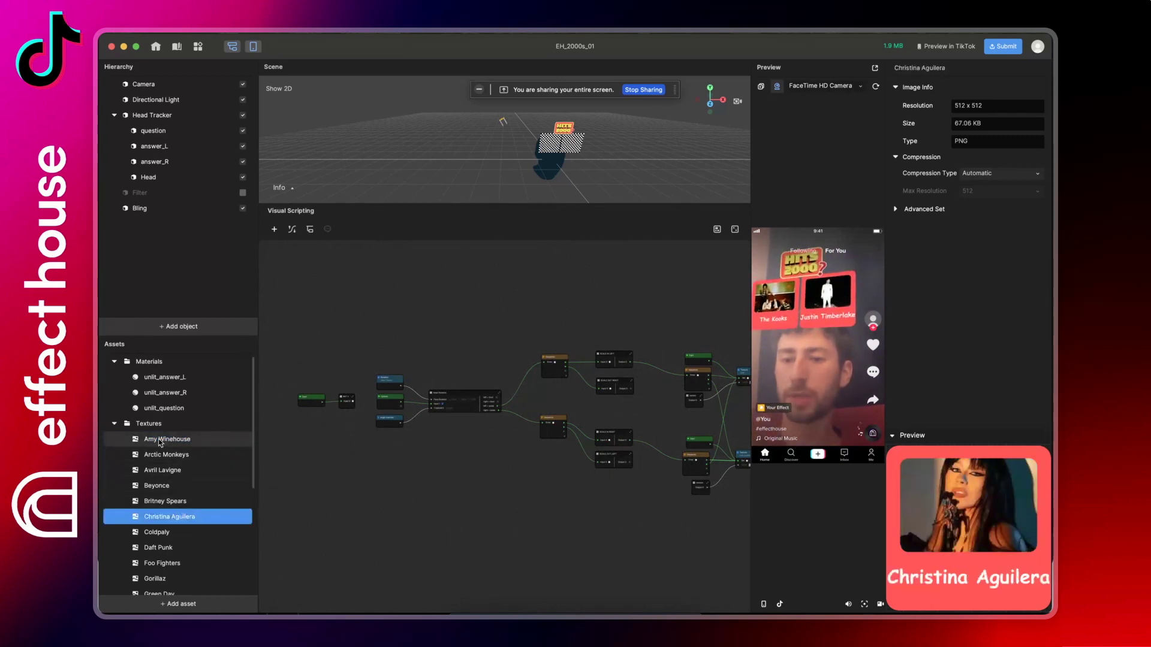
pyautogui.click(162, 442)
pyautogui.keyDown('shift'); pyautogui.click(194, 552); pyautogui.keyUp('shift')
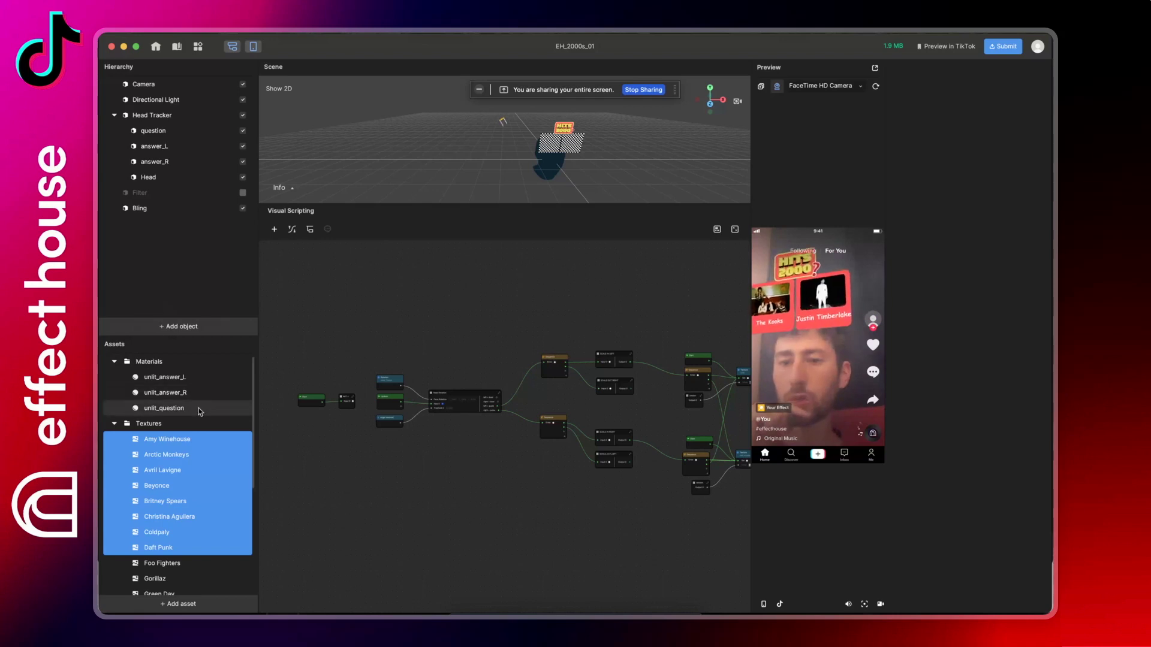
# - View the texture choices for the unlit_question material without changing it, then preview the Amy Winehouse texture
pyautogui.click(171, 408)
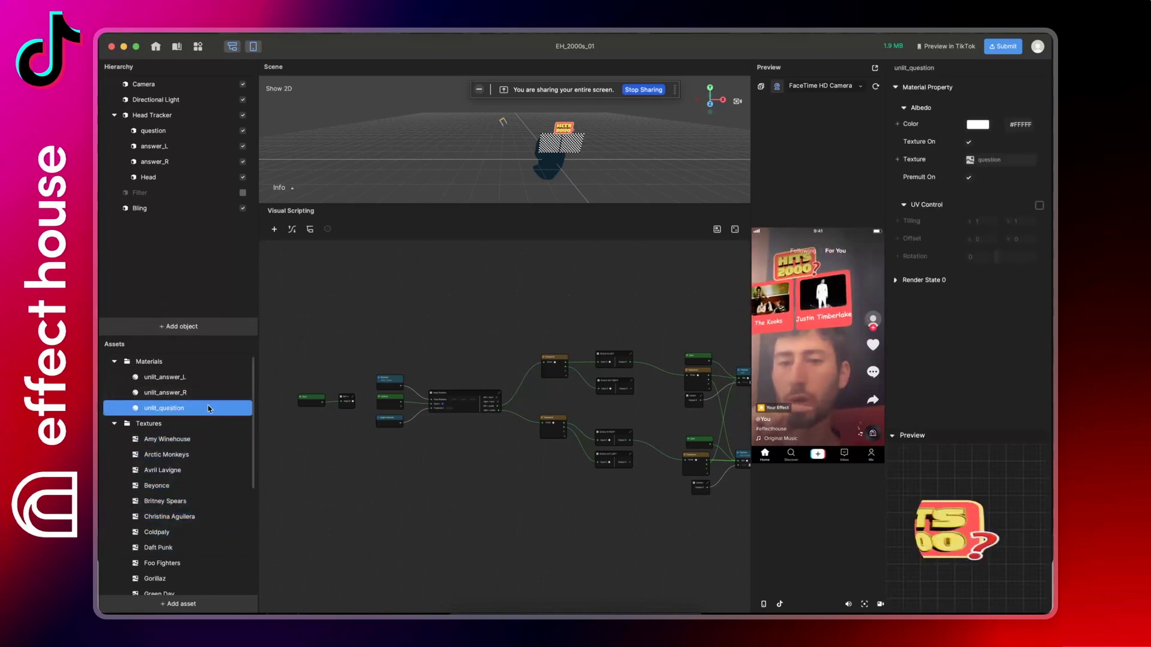
pyautogui.click(999, 163)
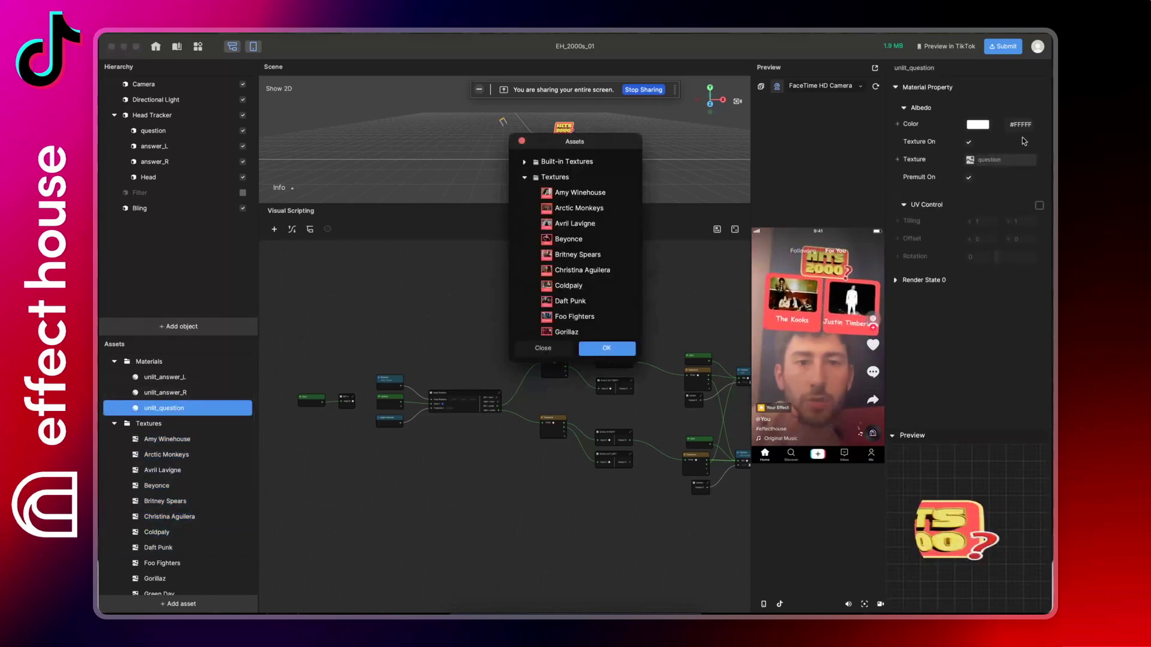
pyautogui.click(554, 355)
pyautogui.click(176, 440)
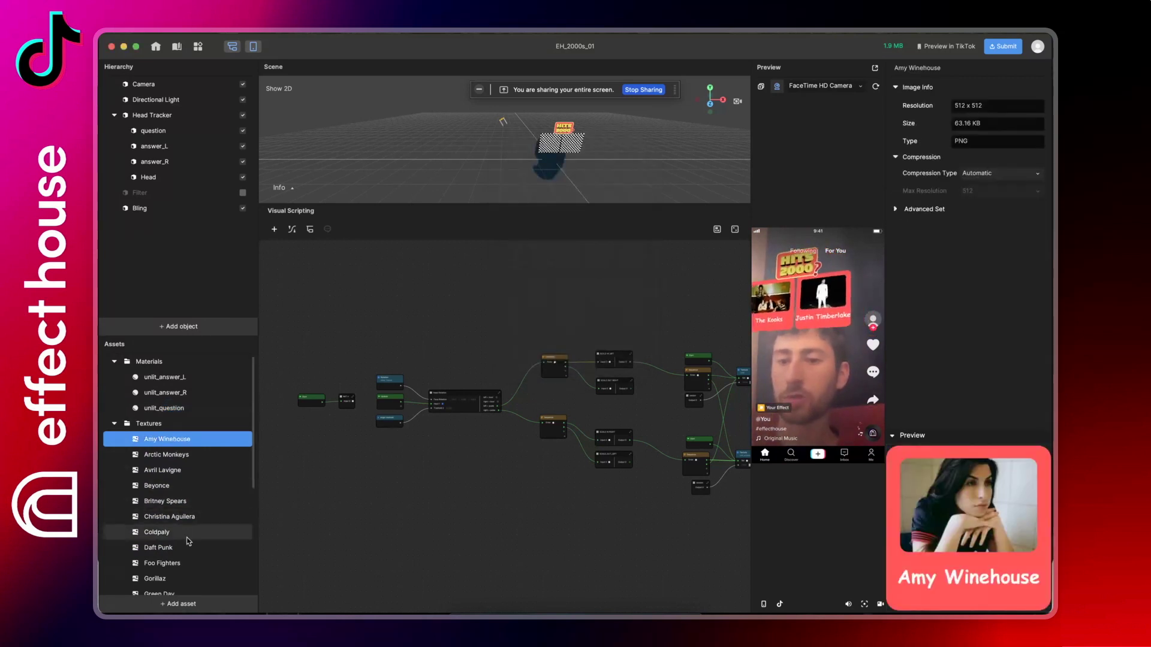
# - Locate the two random group nodes feeding the texture setters and open the randon subgraph
pyautogui.scroll(5, 633, 471)
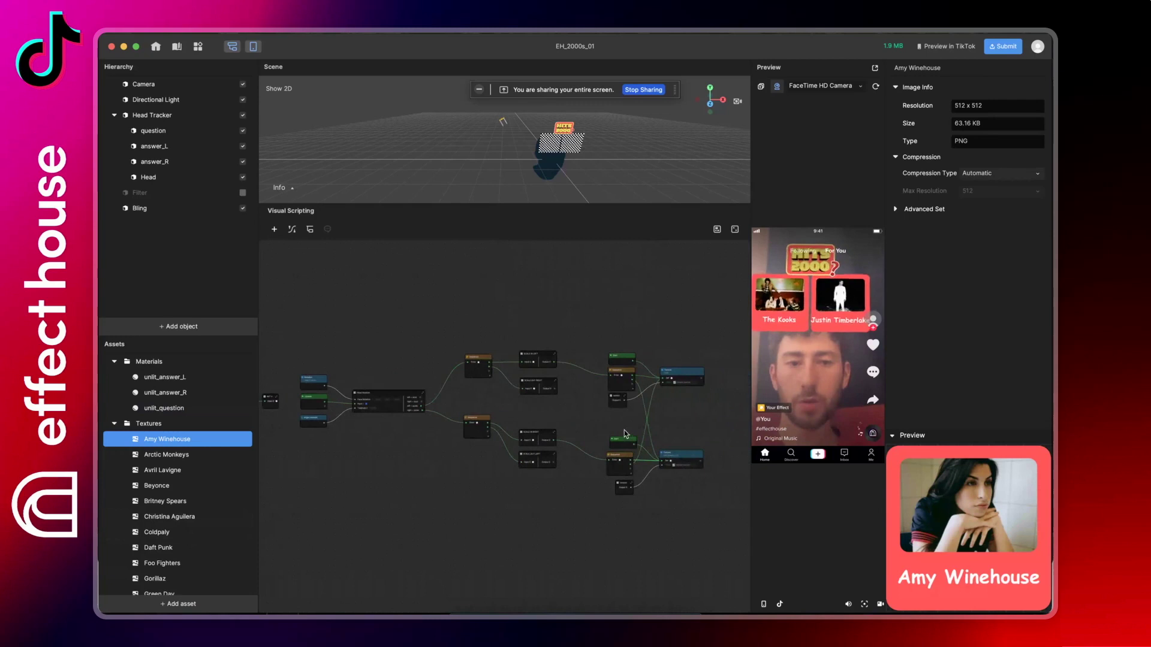
pyautogui.scroll(2, 624, 430)
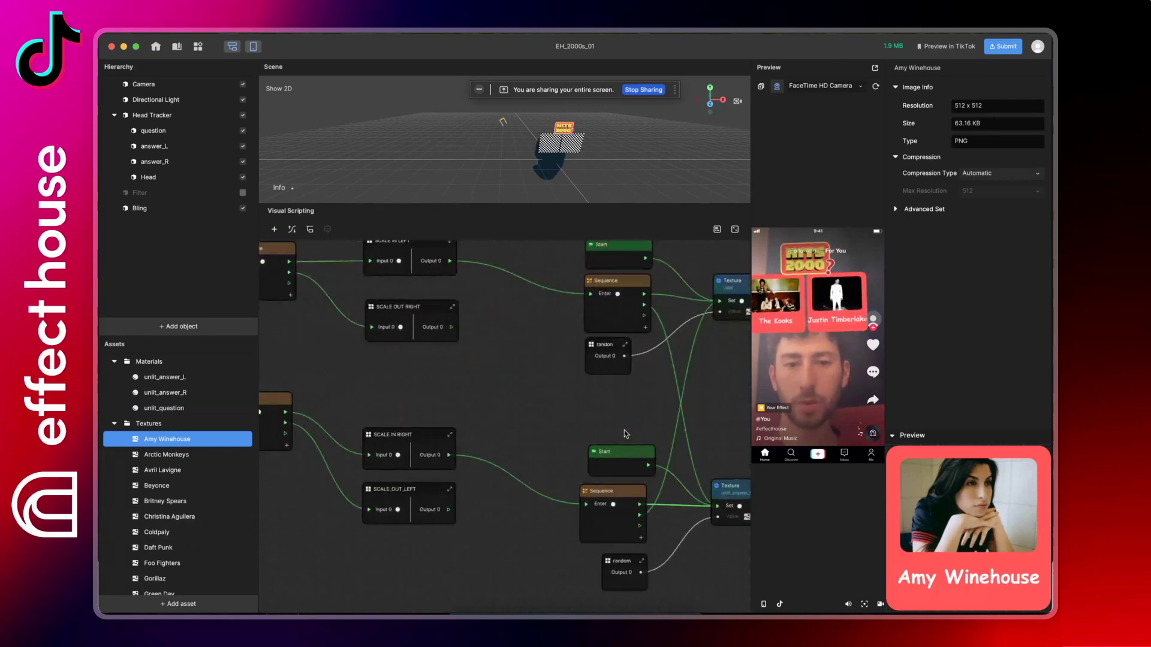
pyautogui.scroll(3, 607, 381)
pyautogui.scroll(-1, 608, 375)
pyautogui.click(607, 364)
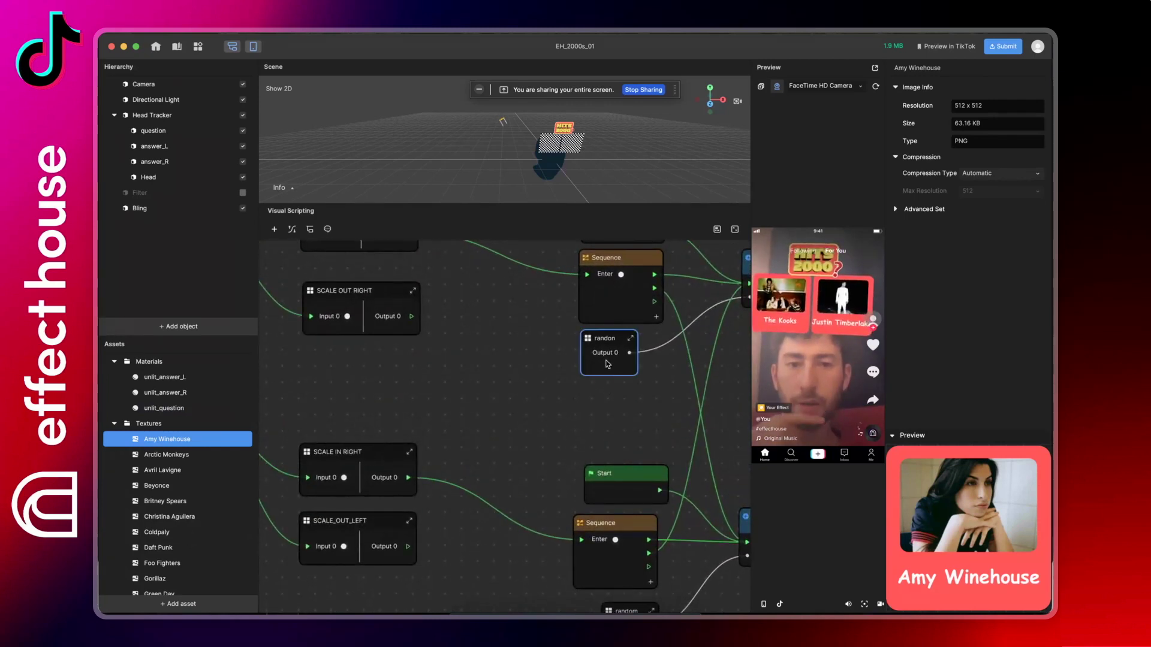
pyautogui.scroll(-3, 600, 455)
pyautogui.click(624, 590)
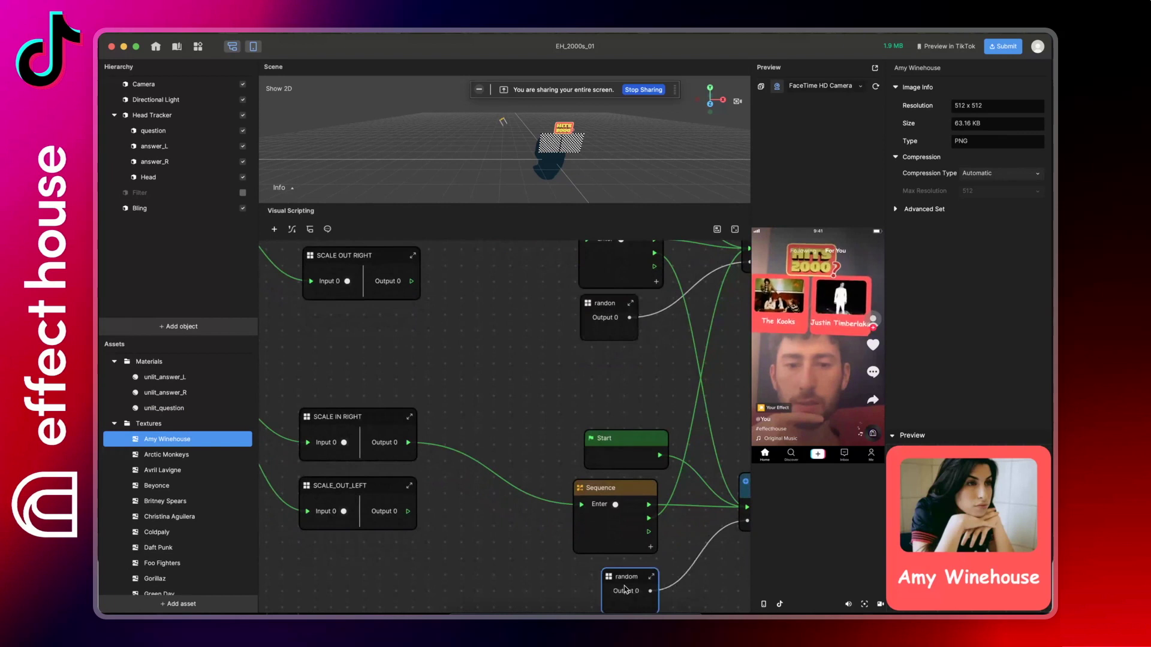
pyautogui.doubleClick(610, 339)
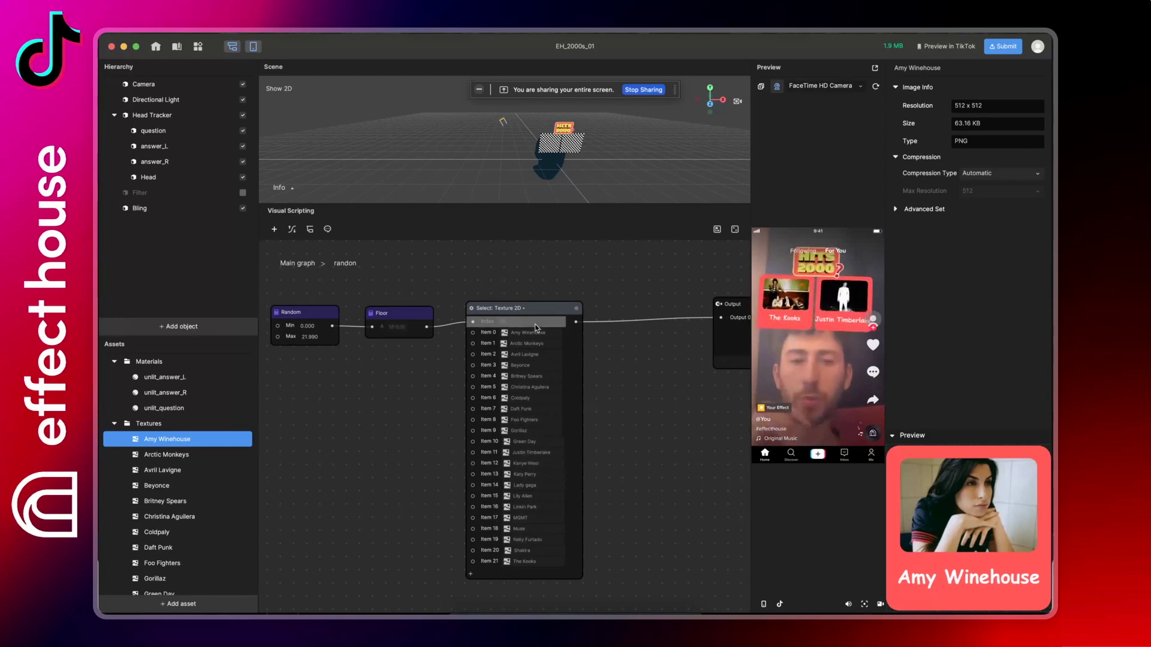
# - Add a Select node in the empty area beside the existing texture list and set its data type to Texture 2D
pyautogui.rightClick(627, 422)
pyautogui.write('sele')
pyautogui.press('Return')
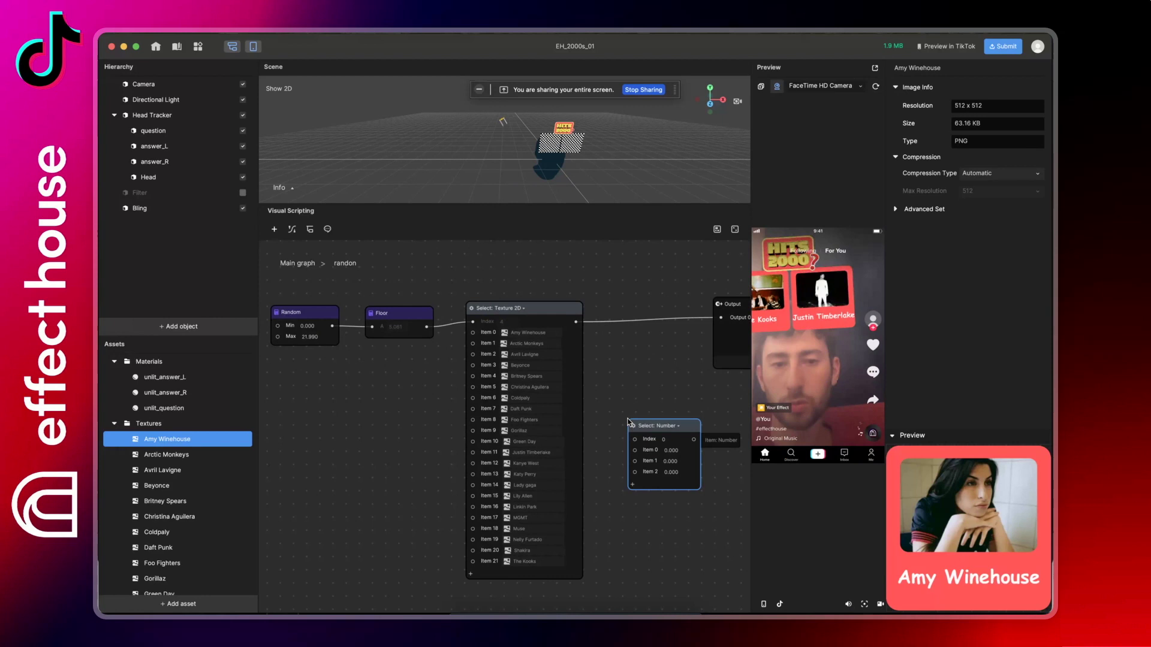
pyautogui.click(664, 427)
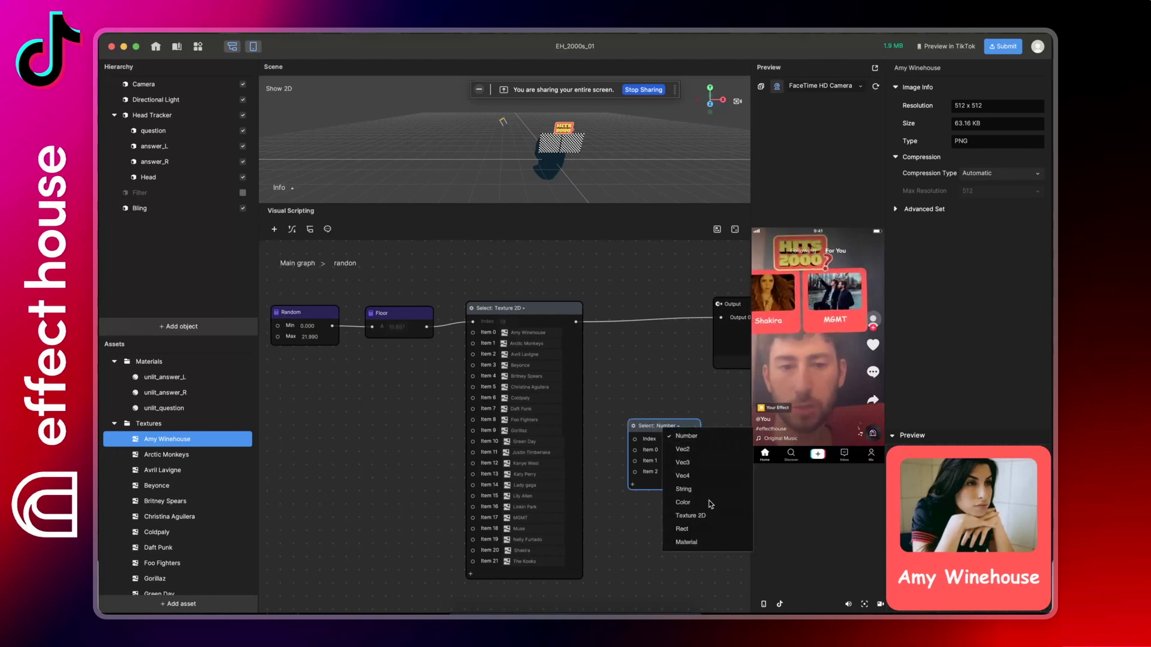
pyautogui.click(704, 518)
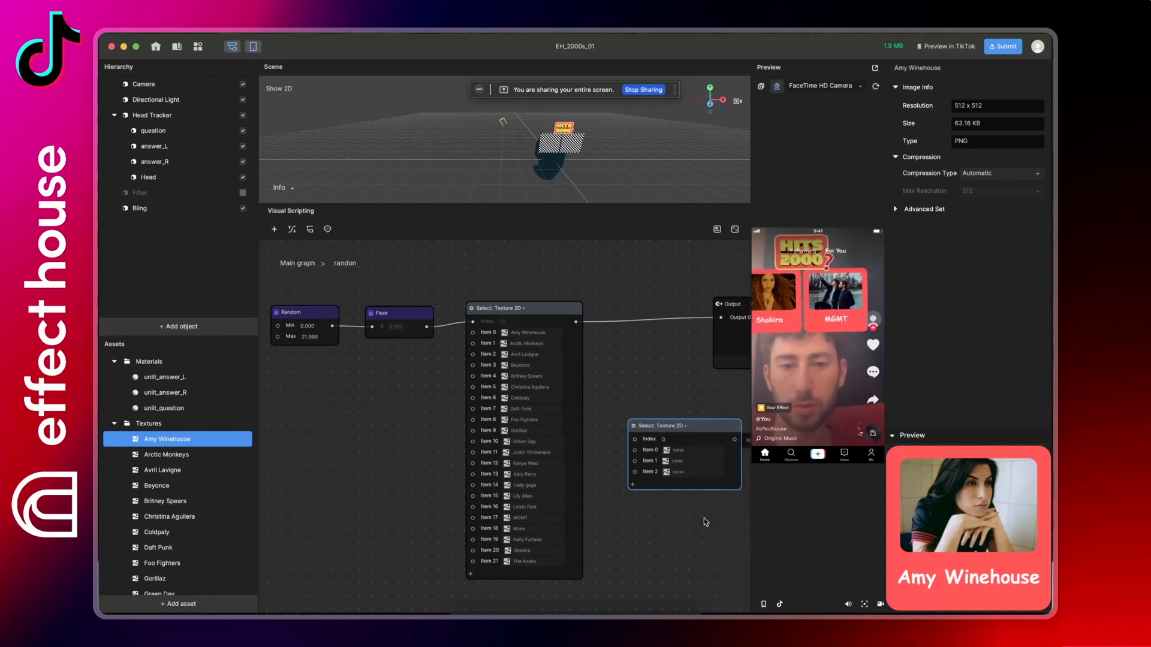
# - Assign the Amy Winehouse texture to Item 0 and Arctic Monkeys to Item 1 of the new Select node
pyautogui.click(689, 450)
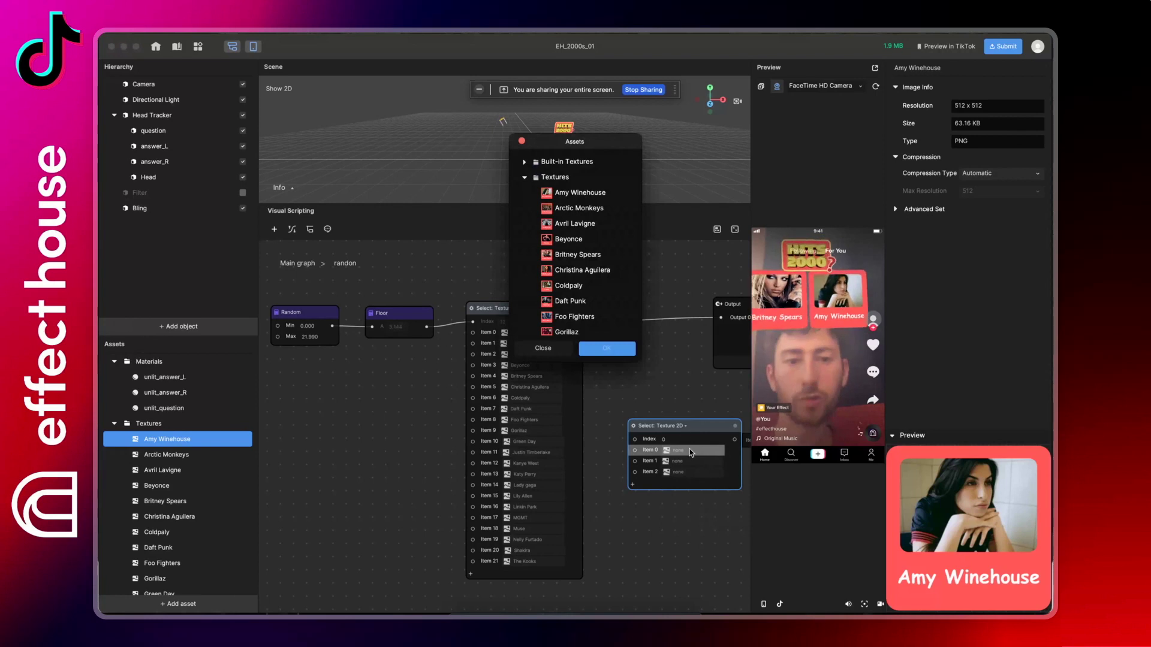
pyautogui.click(579, 193)
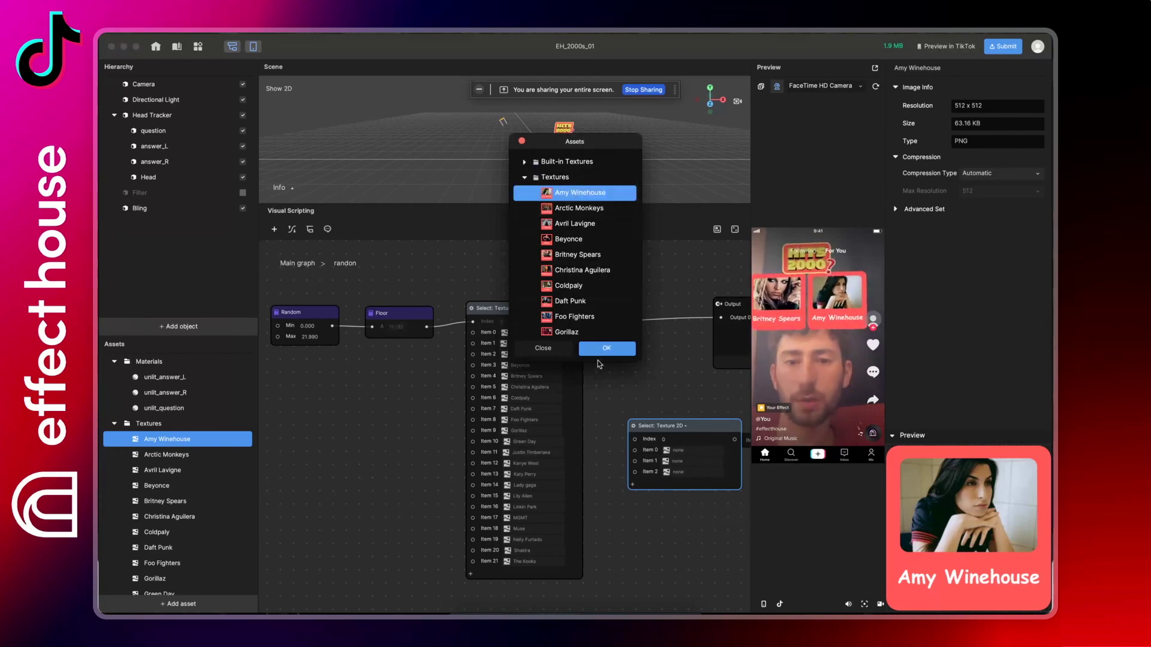
pyautogui.click(596, 352)
pyautogui.click(681, 458)
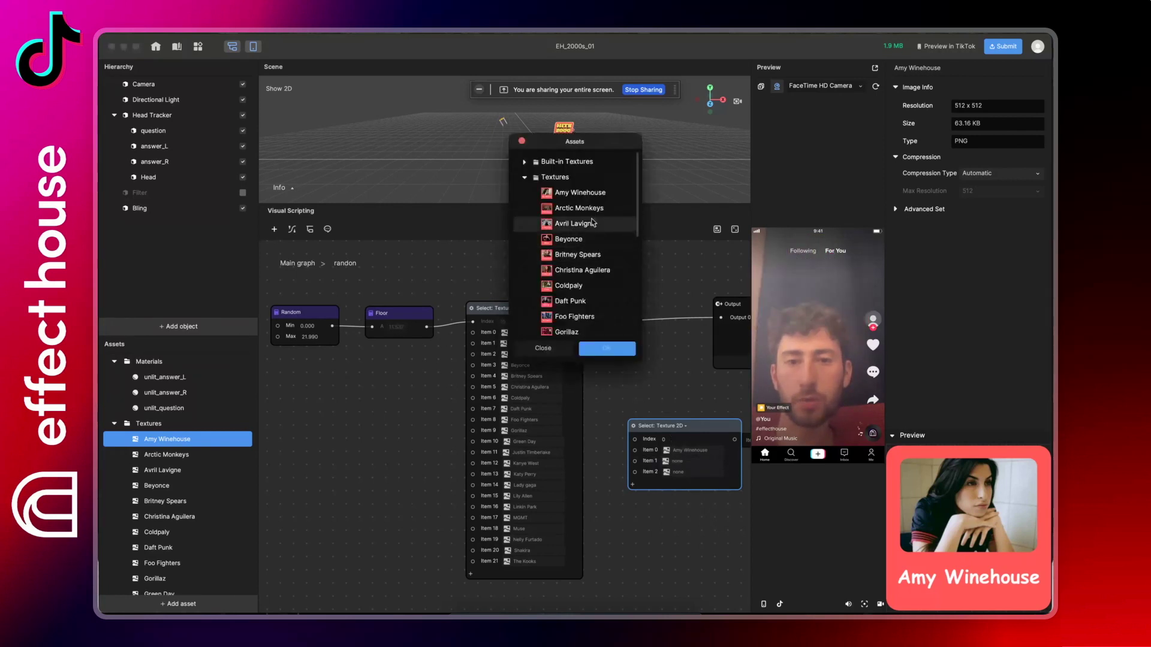
pyautogui.click(590, 210)
pyautogui.click(590, 352)
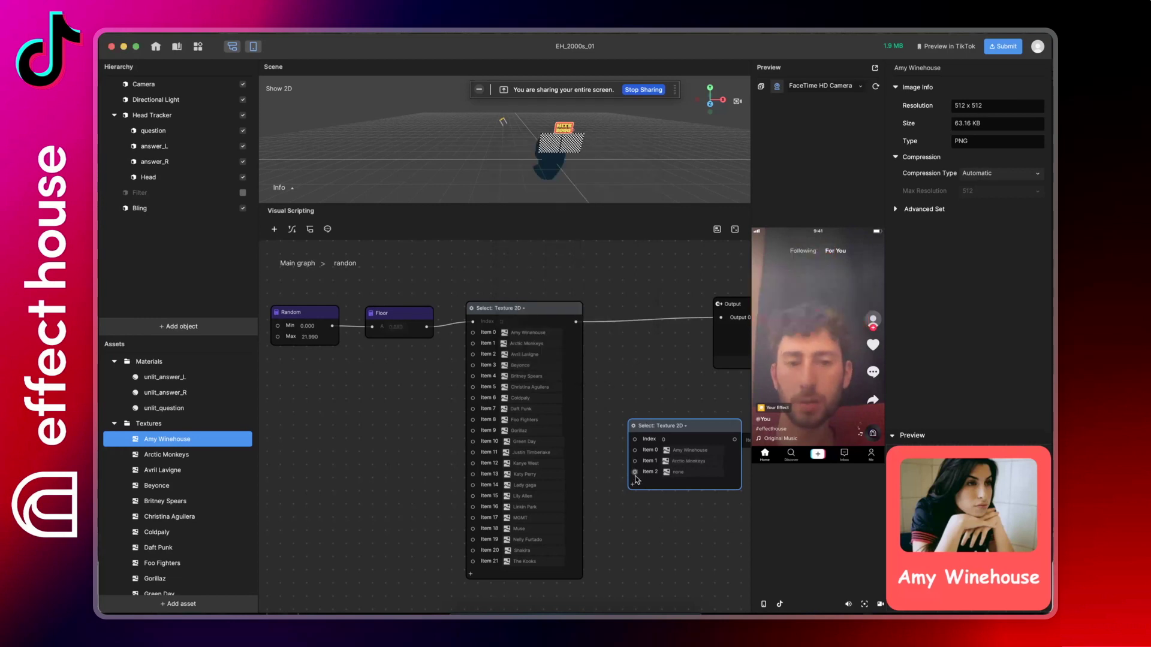
# - Add two more item slots, Item 3 and Item 4, to the new Select node and shift the node slightly
pyautogui.click(632, 484)
pyautogui.click(632, 496)
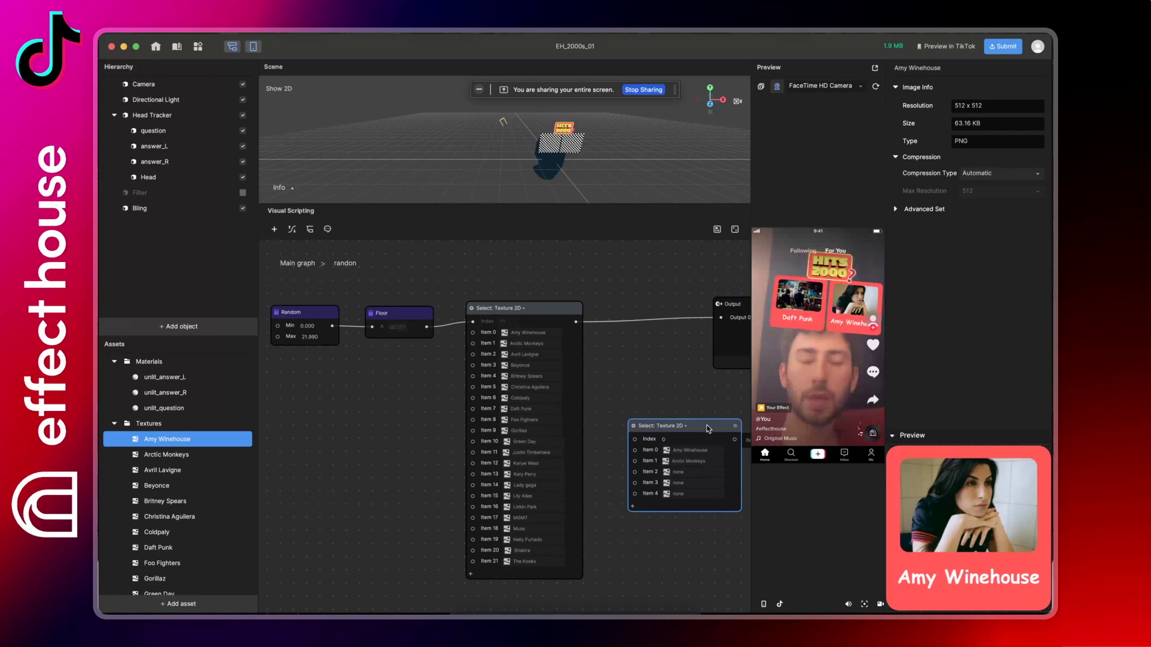
pyautogui.moveTo(709, 428); pyautogui.dragTo(701, 427)
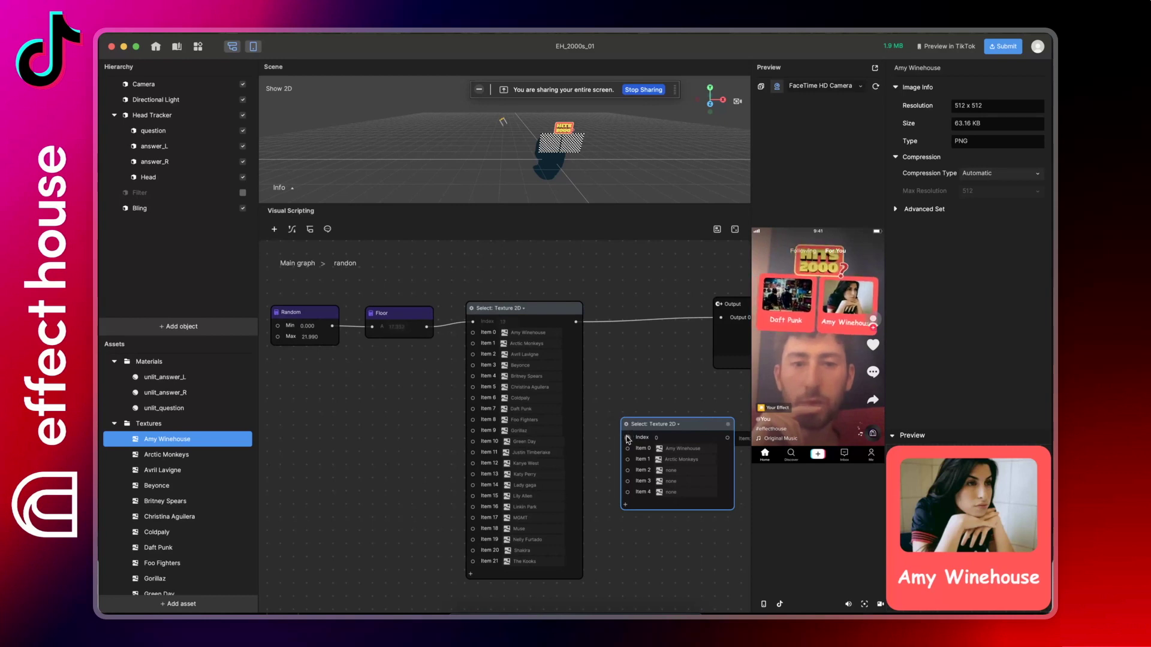
# - Examine the randon subgraph's chain of Random, Floor, Select and Output nodes, including the Random maximum and the texture item list
pyautogui.hscroll(2, 628, 440)
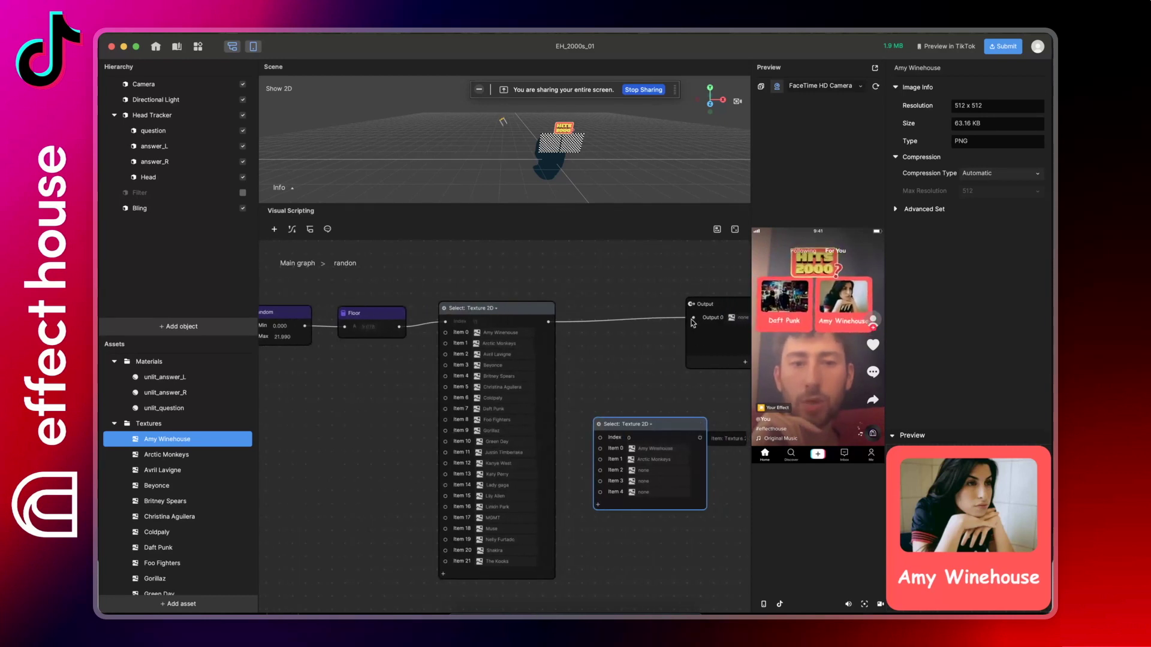
pyautogui.hscroll(-1, 659, 424)
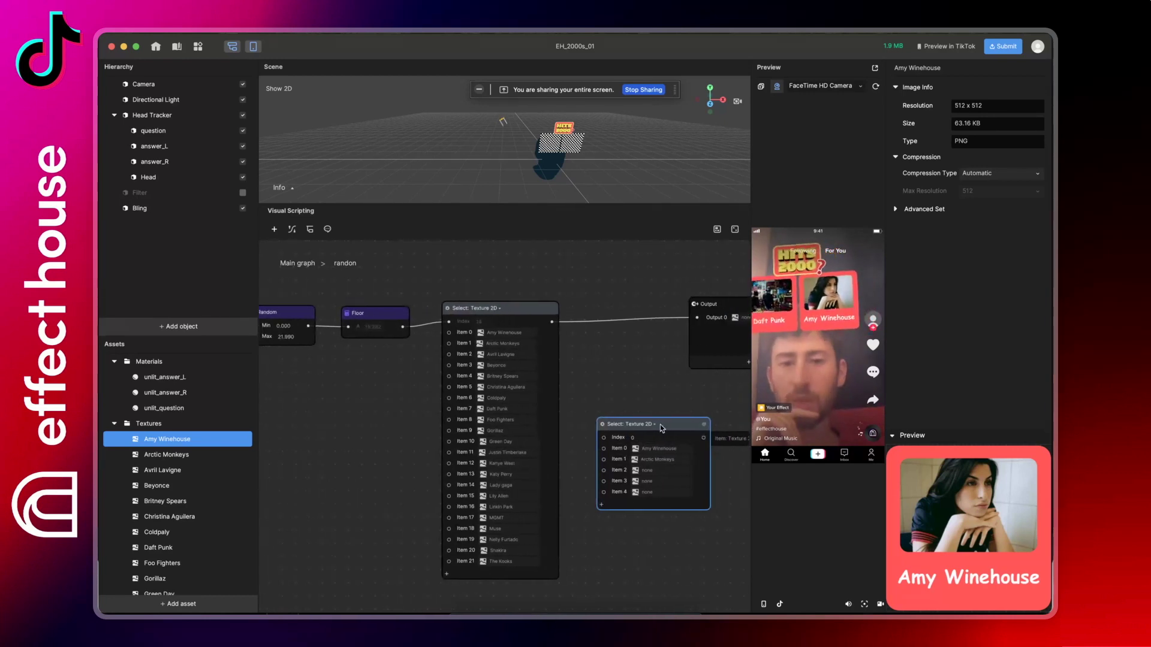
pyautogui.hscroll(-3, 480, 398)
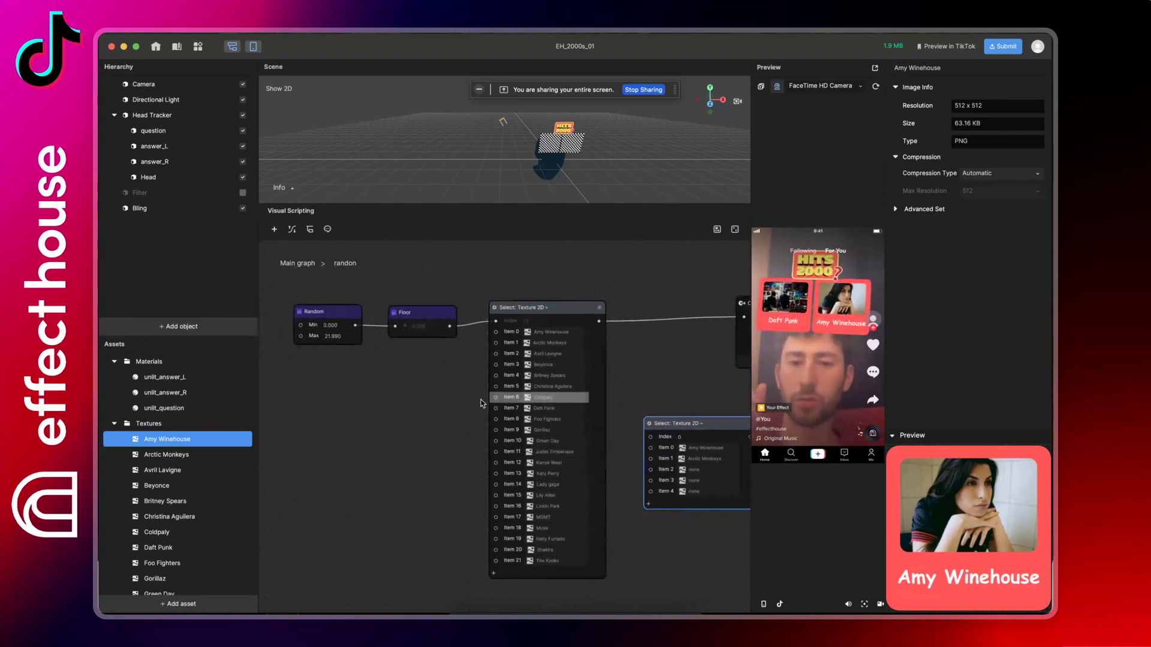
pyautogui.hscroll(1, 534, 348)
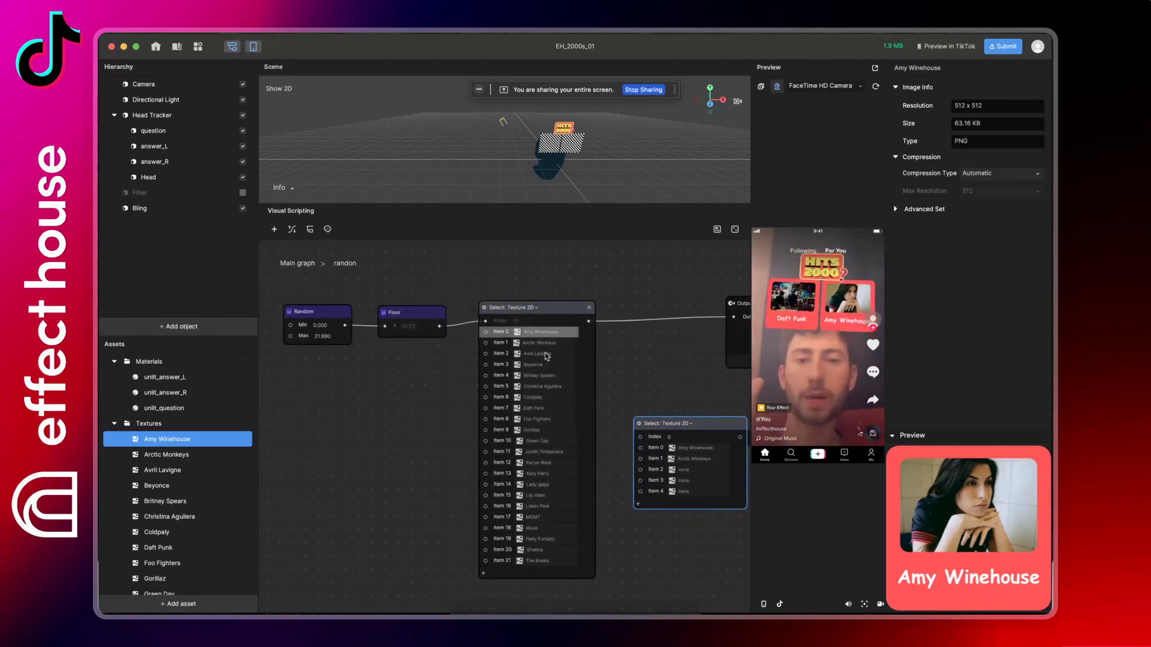
pyautogui.hscroll(-4, 555, 473)
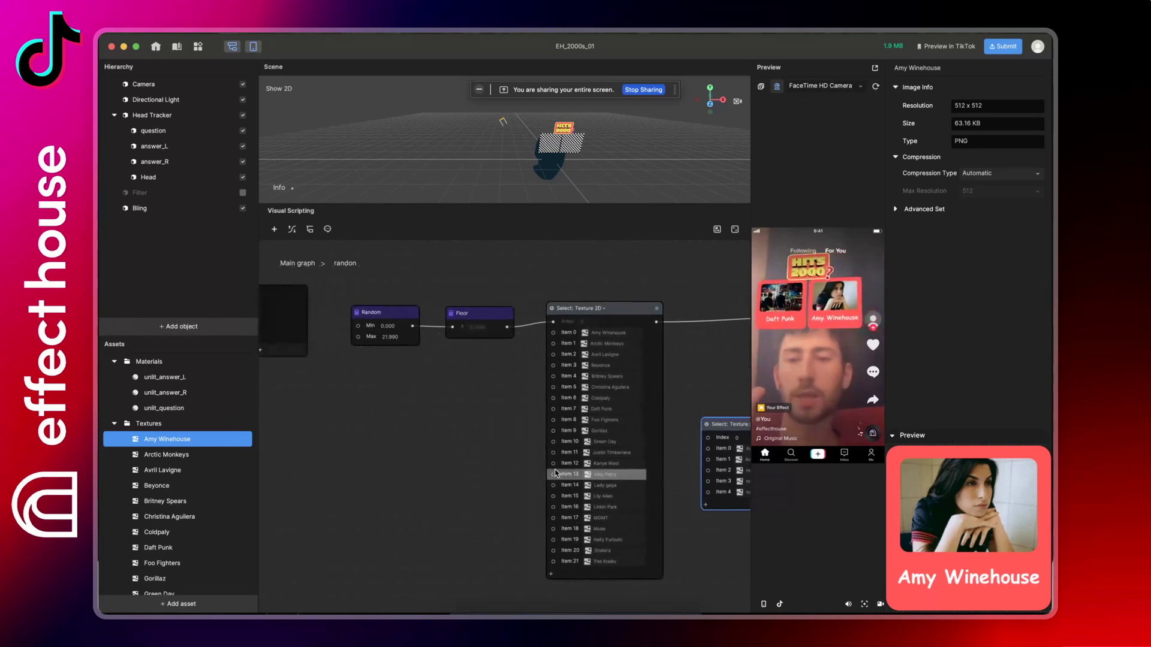
pyautogui.hscroll(-3, 555, 474)
pyautogui.scroll(5, 437, 338)
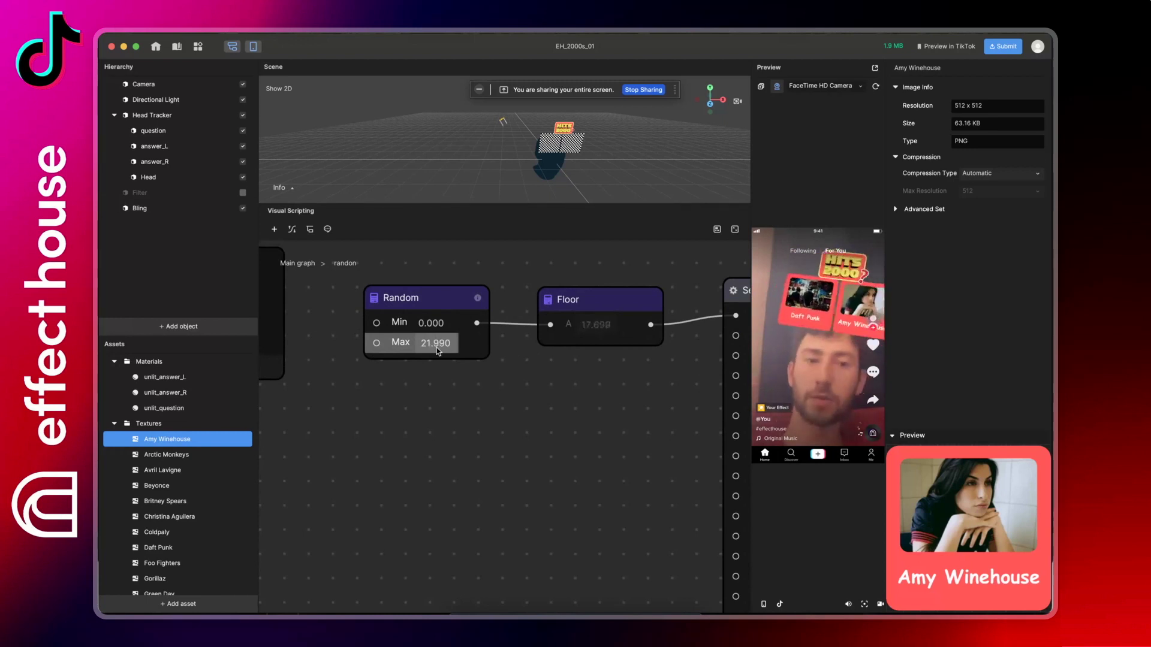
pyautogui.hscroll(5, 549, 380)
pyautogui.hscroll(10, 549, 379)
pyautogui.scroll(-3, 549, 379)
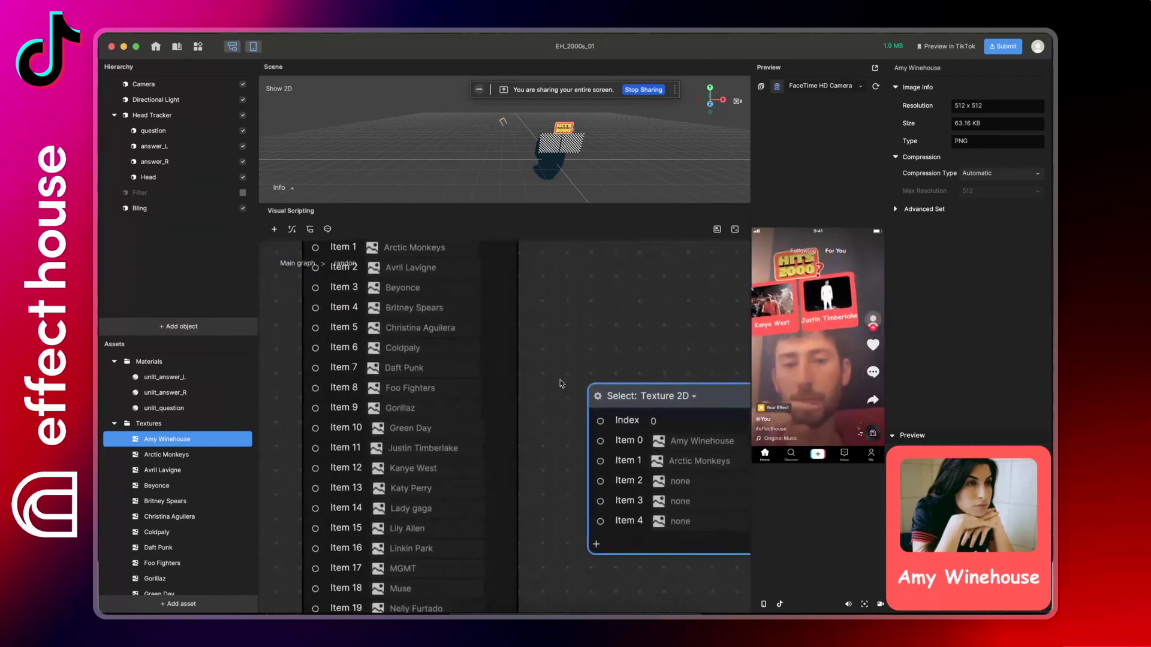
# - Delete the new five-item Select node from the randon subgraph and return to the main graph
pyautogui.hscroll(-5, 715, 393)
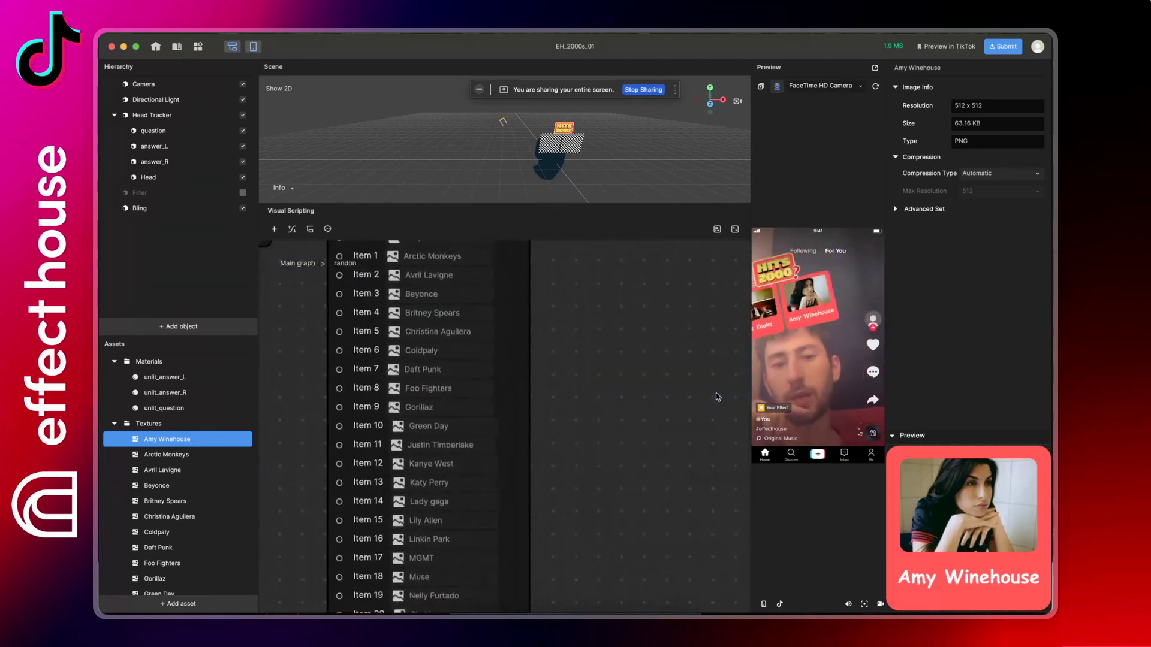
pyautogui.keyDown('ctrl'); pyautogui.scroll(-5, 716, 393); pyautogui.keyUp('ctrl')
pyautogui.keyDown('ctrl'); pyautogui.scroll(-10, 448, 326); pyautogui.keyUp('ctrl')
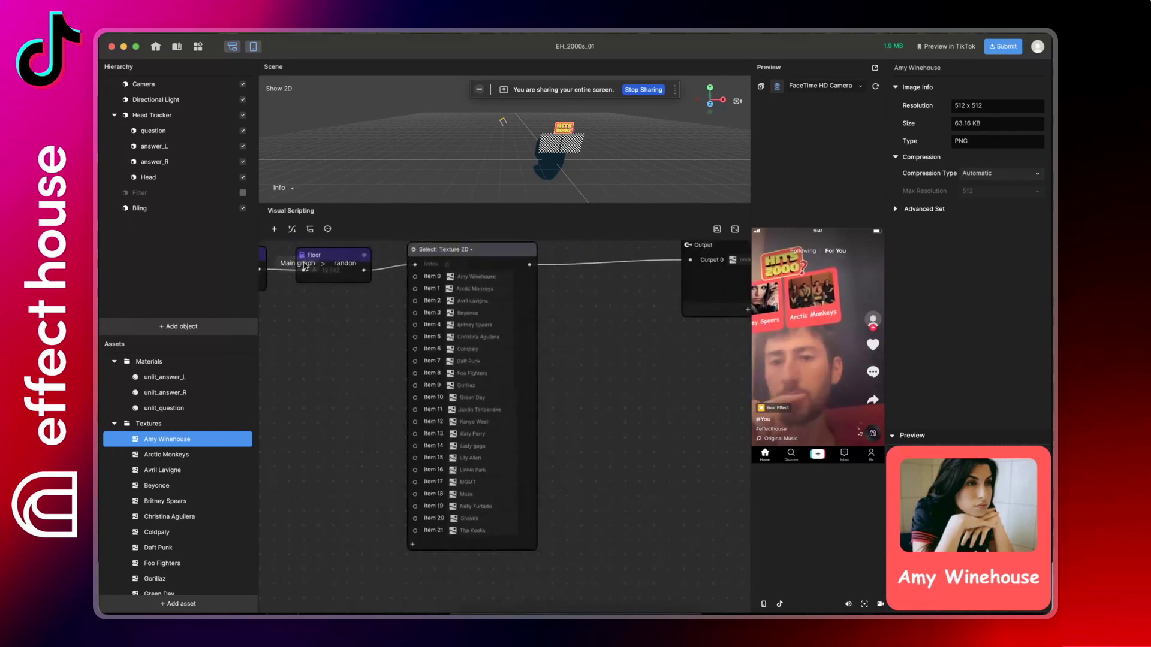
pyautogui.keyDown('ctrl'); pyautogui.scroll(5, 605, 458); pyautogui.keyUp('ctrl')
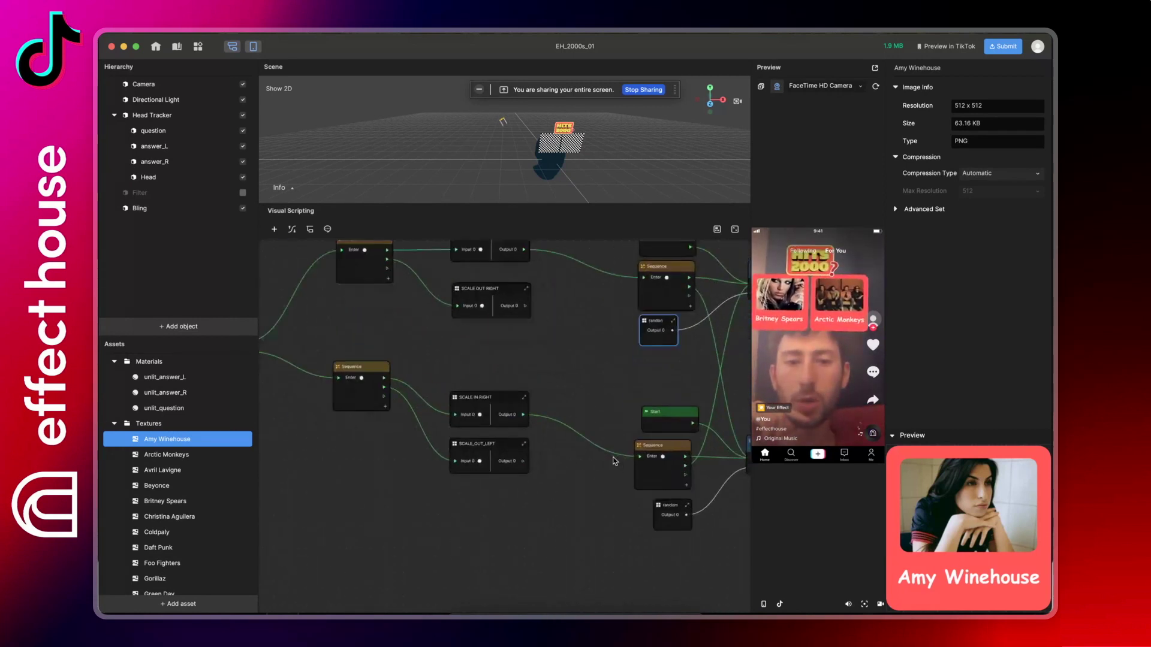
# - Check the contents of the random subgraph that feeds the lower Texture node and return to the main graph
pyautogui.keyDown('ctrl'); pyautogui.scroll(1, 657, 508); pyautogui.keyUp('ctrl')
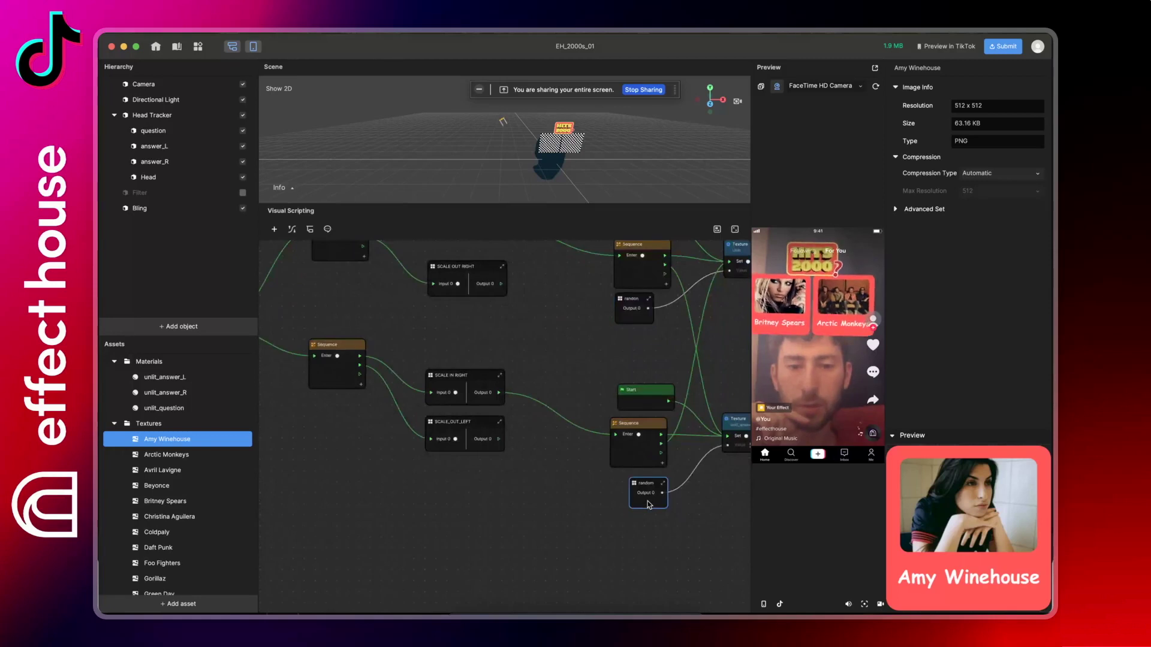
pyautogui.doubleClick(660, 509)
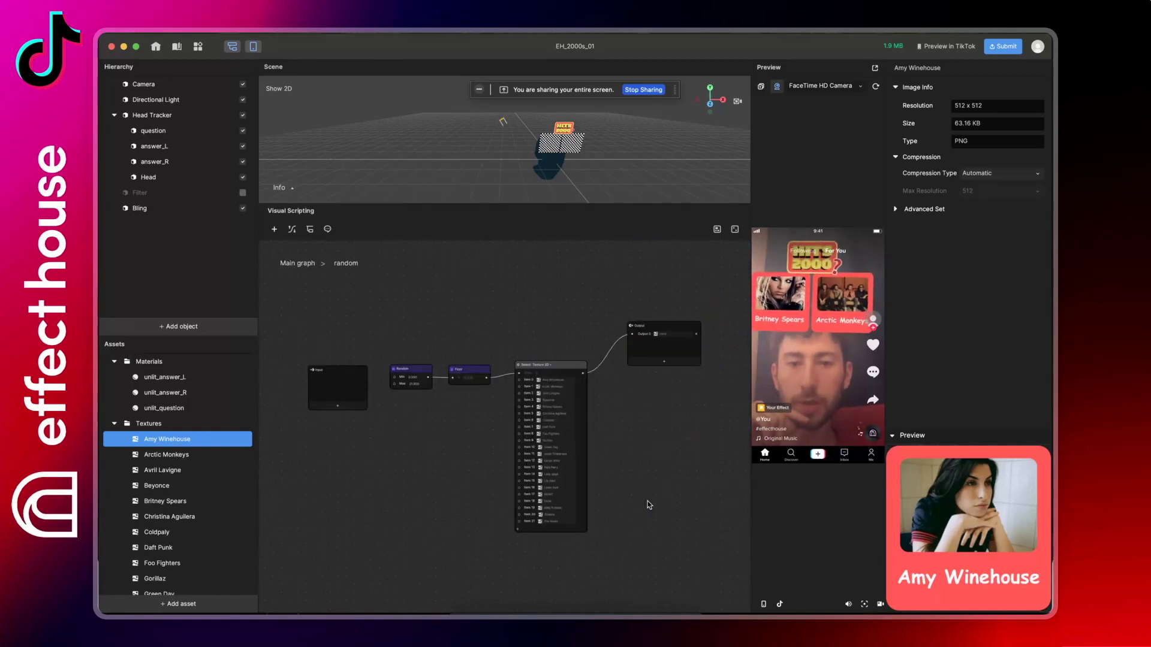
pyautogui.click(297, 263)
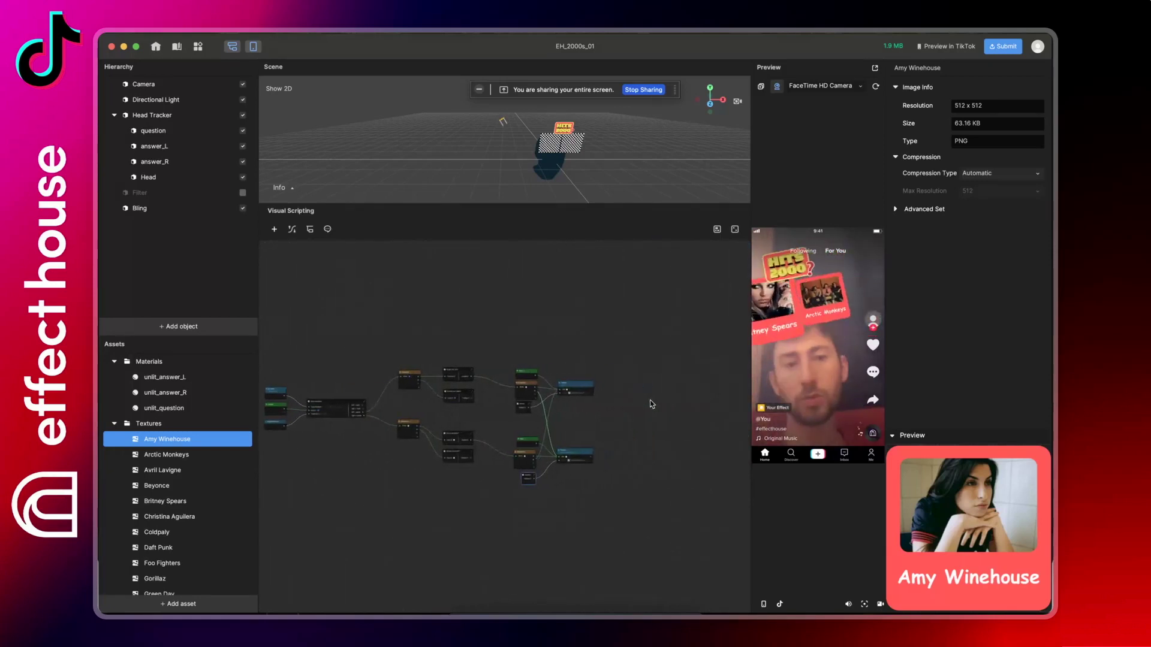
# - Examine how the Start, Sequence and random nodes connect to the two Texture nodes in the main graph
pyautogui.keyDown('ctrl'); pyautogui.scroll(5, 581, 417); pyautogui.keyUp('ctrl')
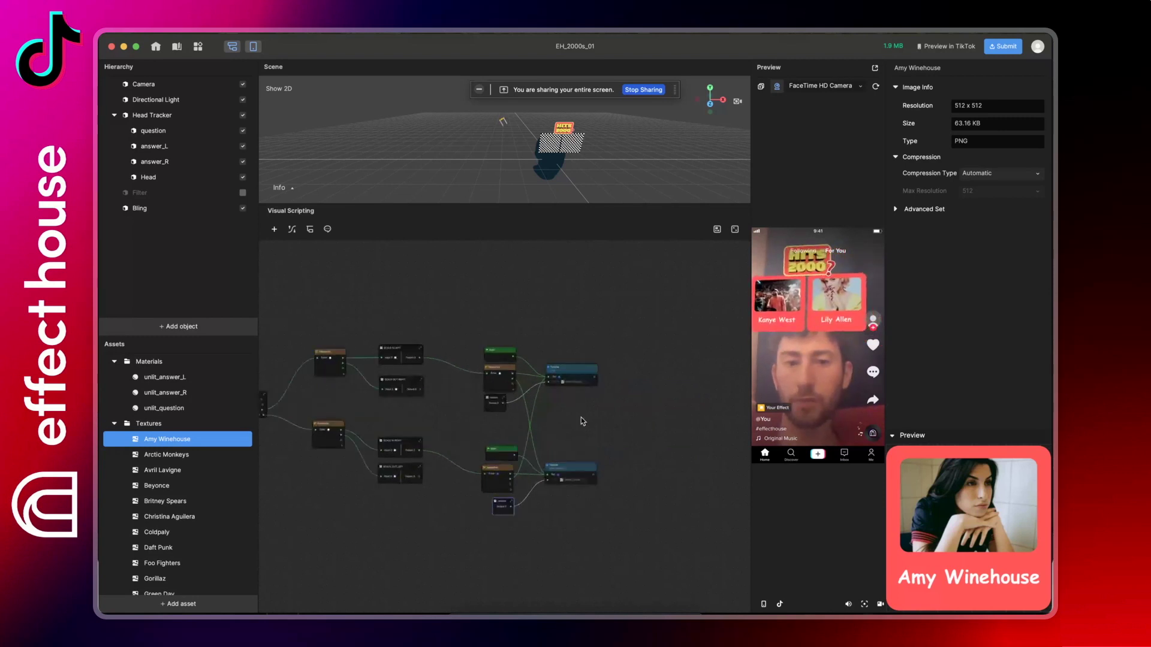
pyautogui.hscroll(-3, 581, 417)
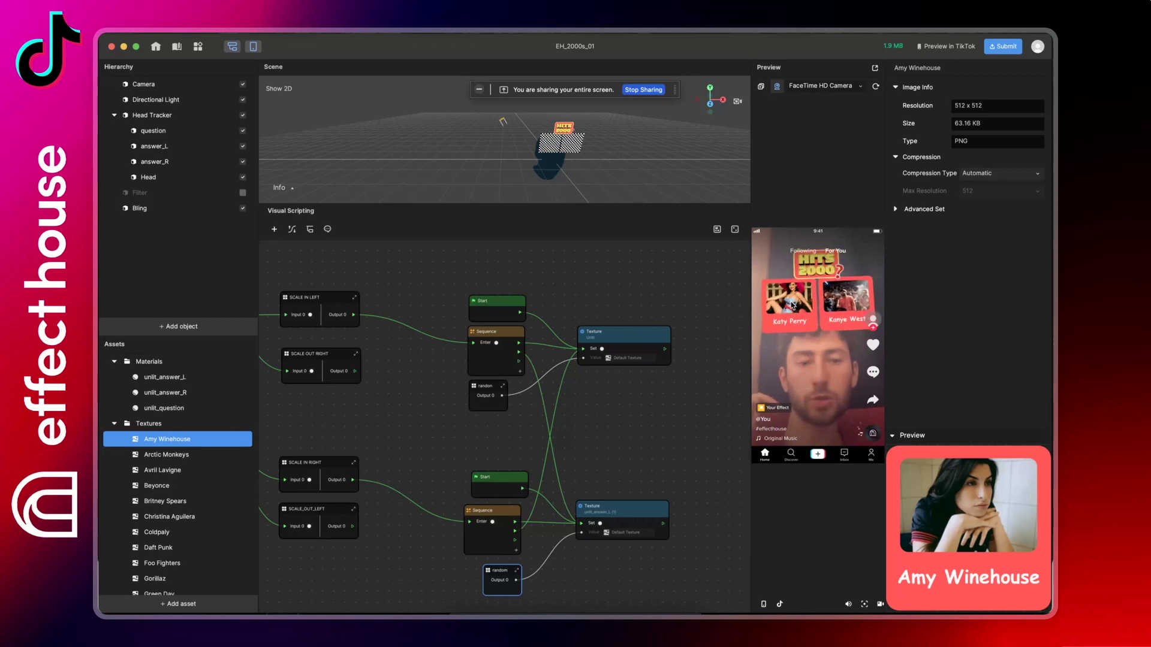
pyautogui.scroll(2, 544, 346)
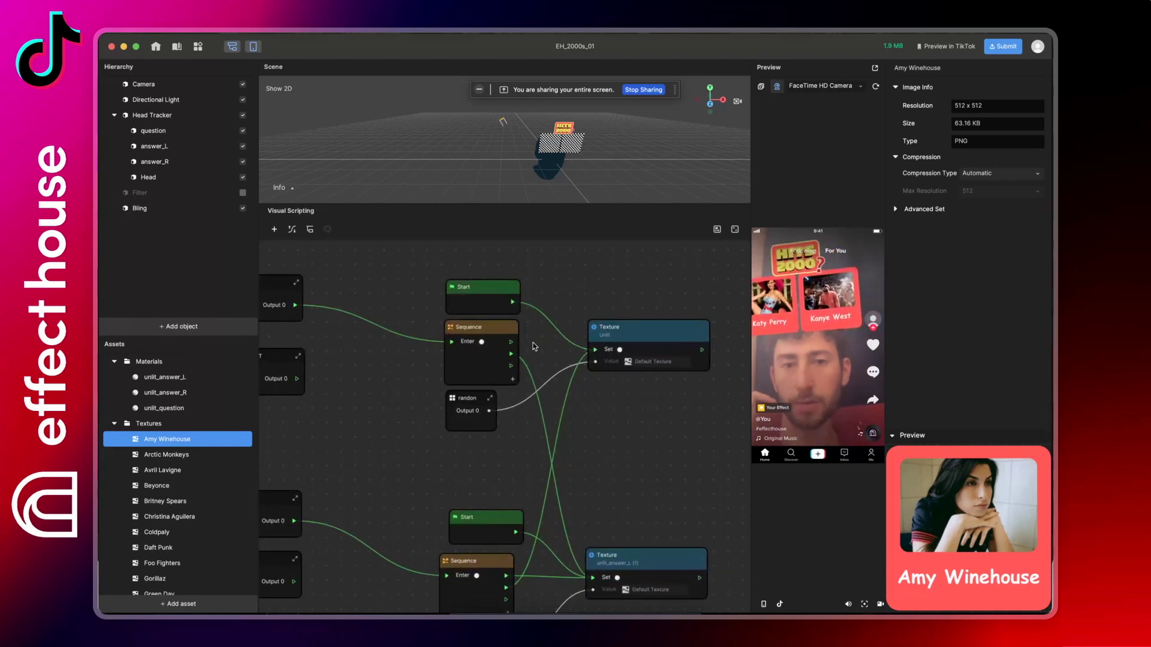
pyautogui.scroll(-2, 552, 552)
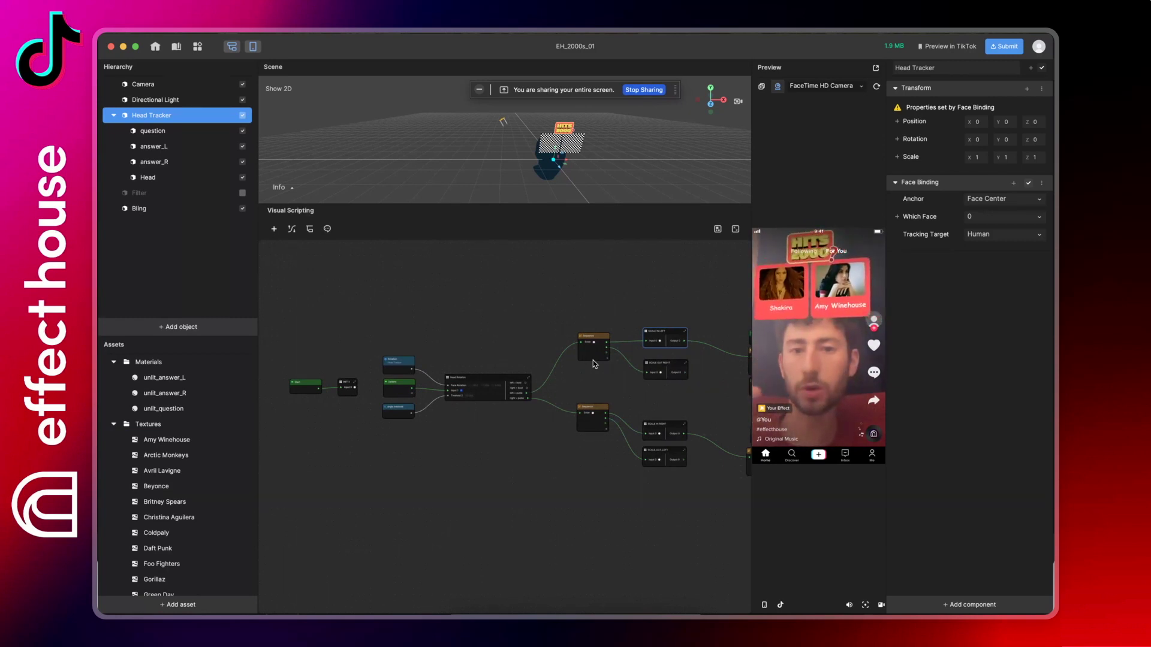
# - Inspect the INIT 4 subgraph wired to the Start node, including its scale variables, and return to the main graph
pyautogui.scroll(-5, 434, 339)
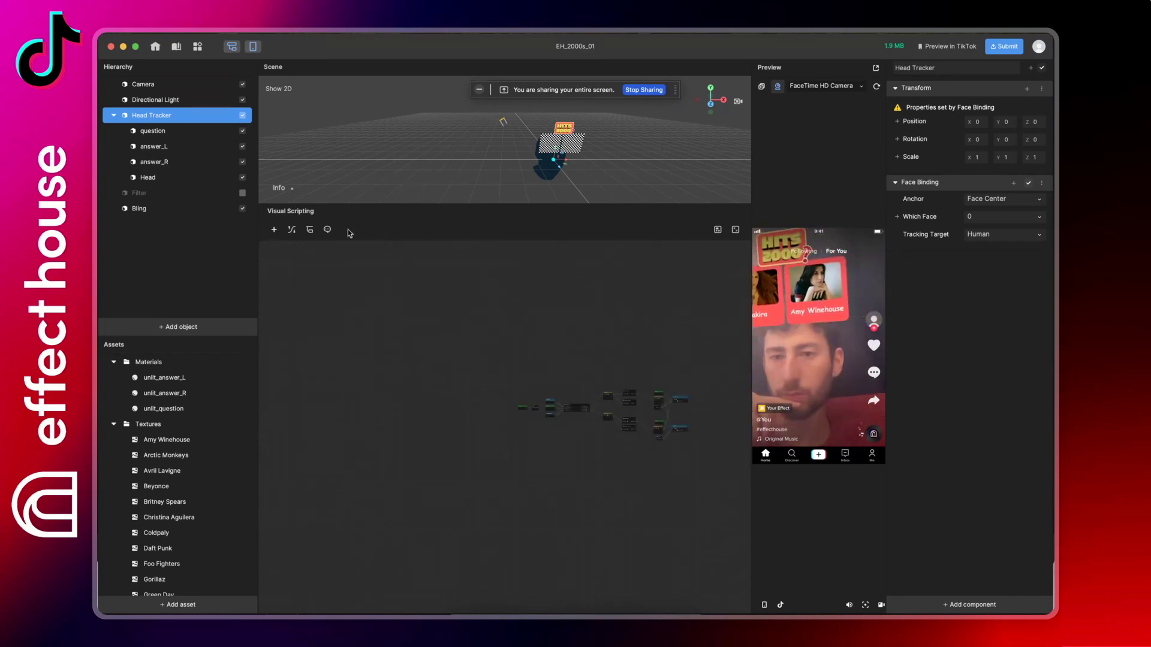
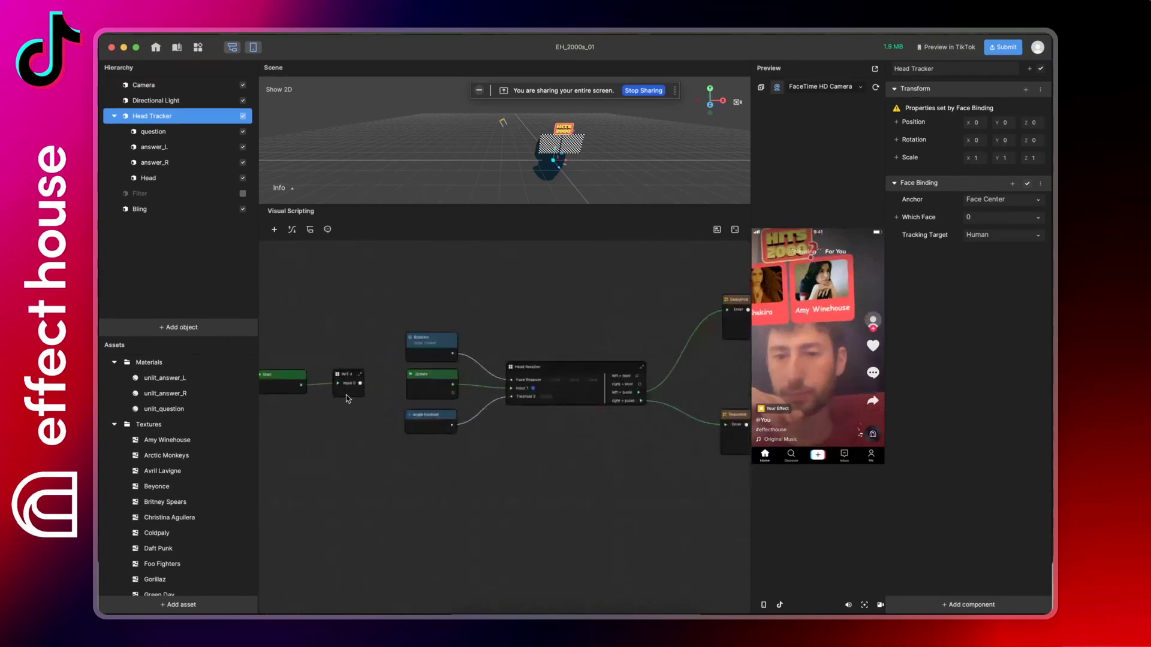
pyautogui.scroll(5, 340, 398)
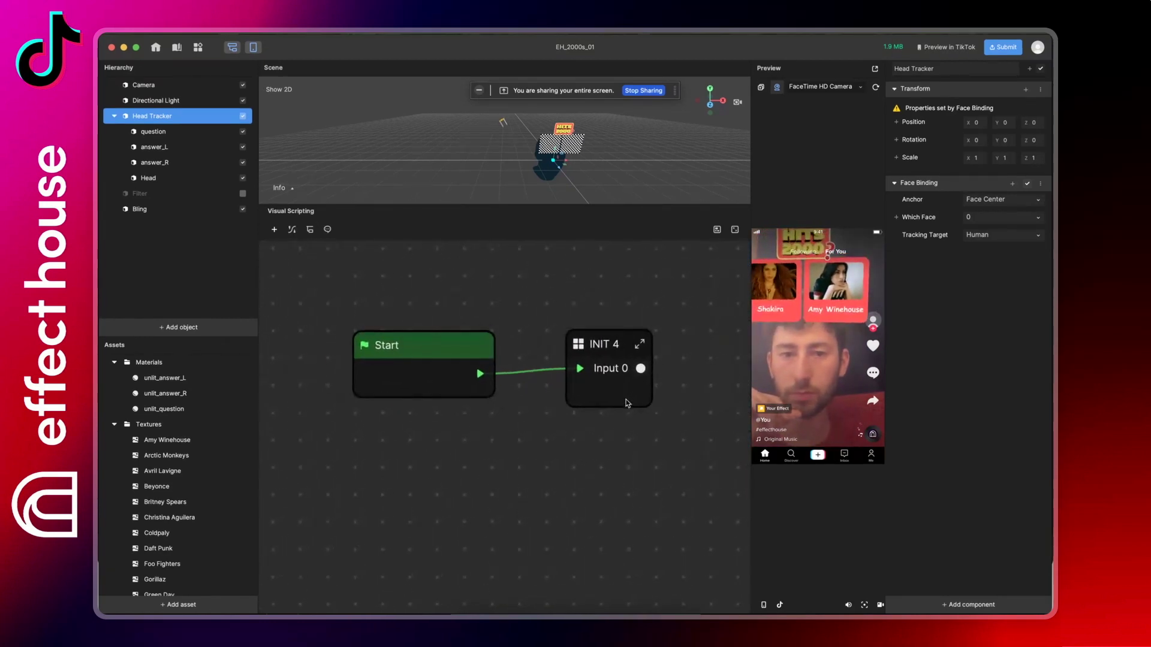
pyautogui.doubleClick(604, 398)
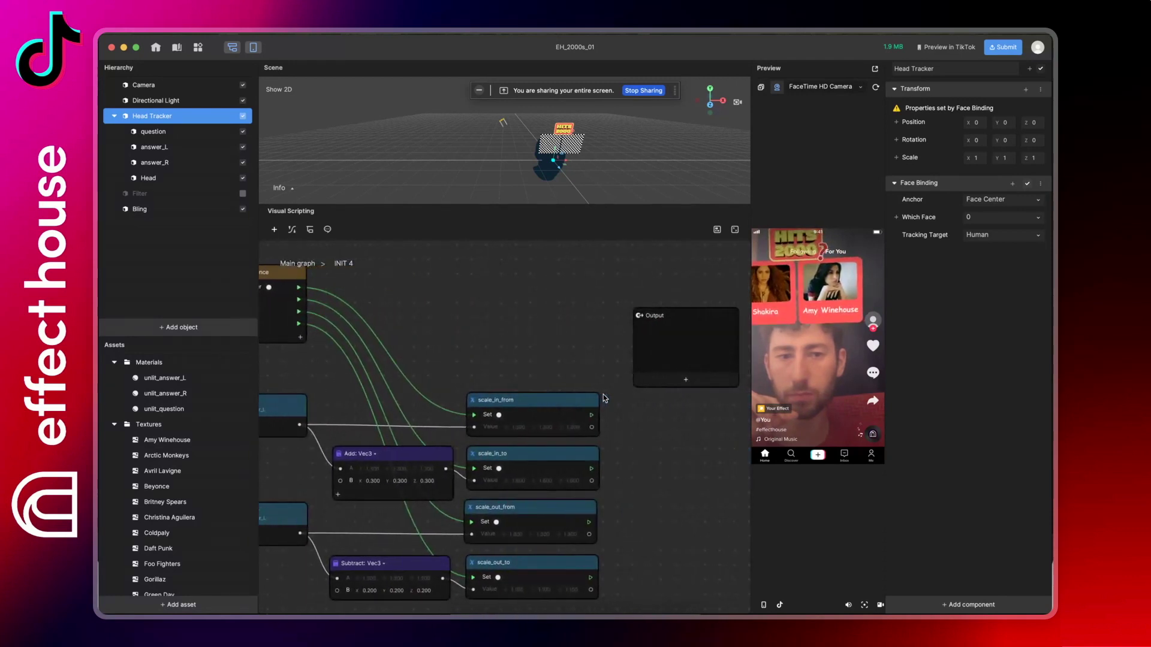
pyautogui.click(304, 265)
# - Open the Head Rotation subgraph and examine its nested Bool To Pulse 1 chain from Input to Output
pyautogui.scroll(5, 486, 373)
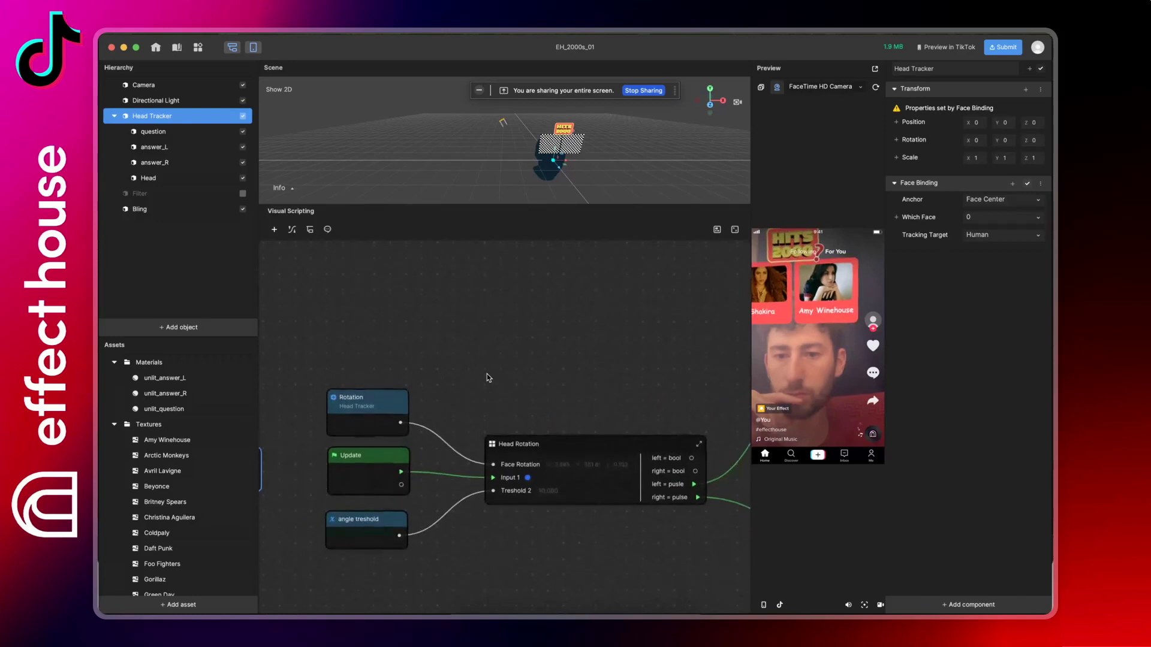
pyautogui.doubleClick(584, 439)
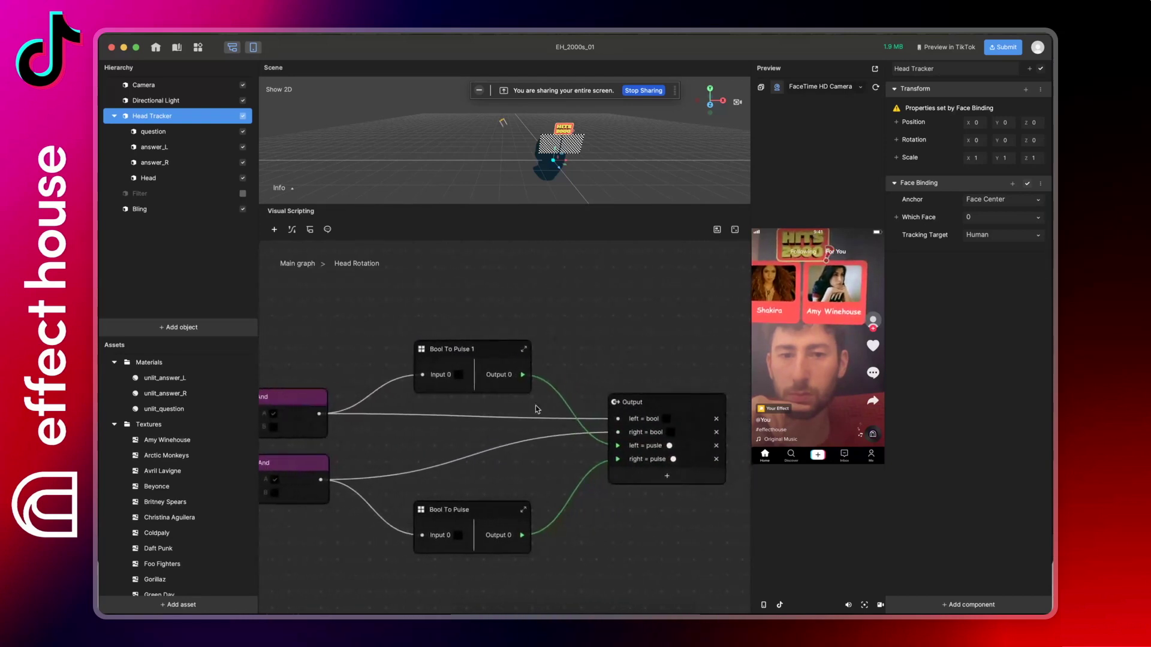
pyautogui.click(483, 351)
pyautogui.doubleClick(480, 350)
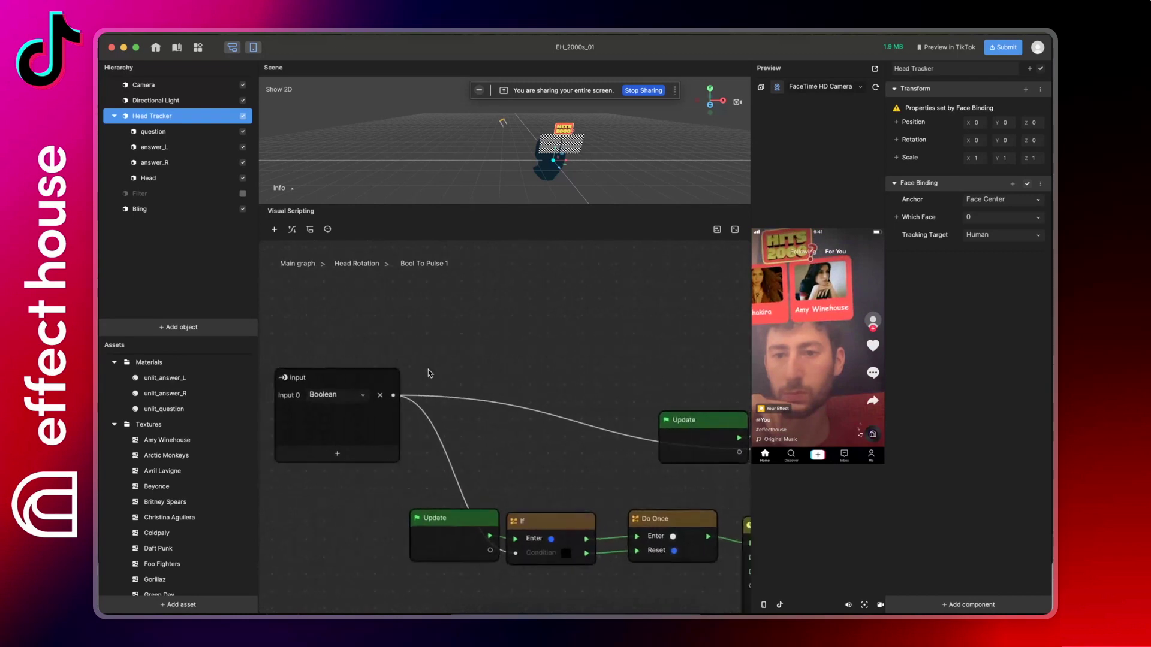
pyautogui.hscroll(8, 429, 373)
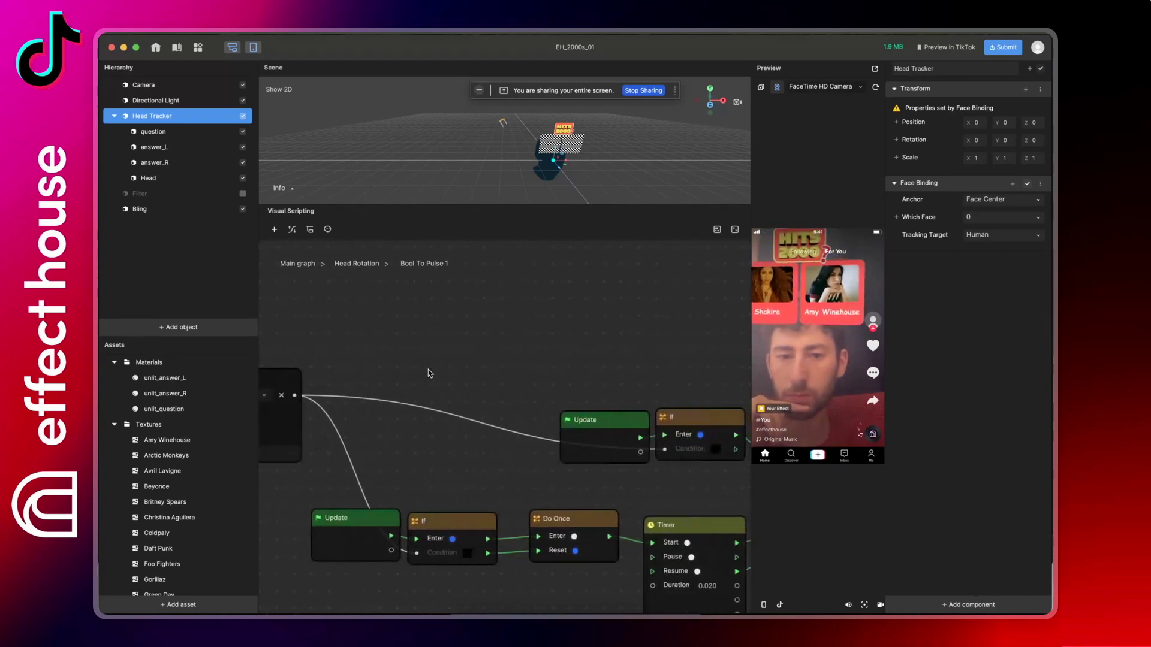
pyautogui.hscroll(6, 430, 373)
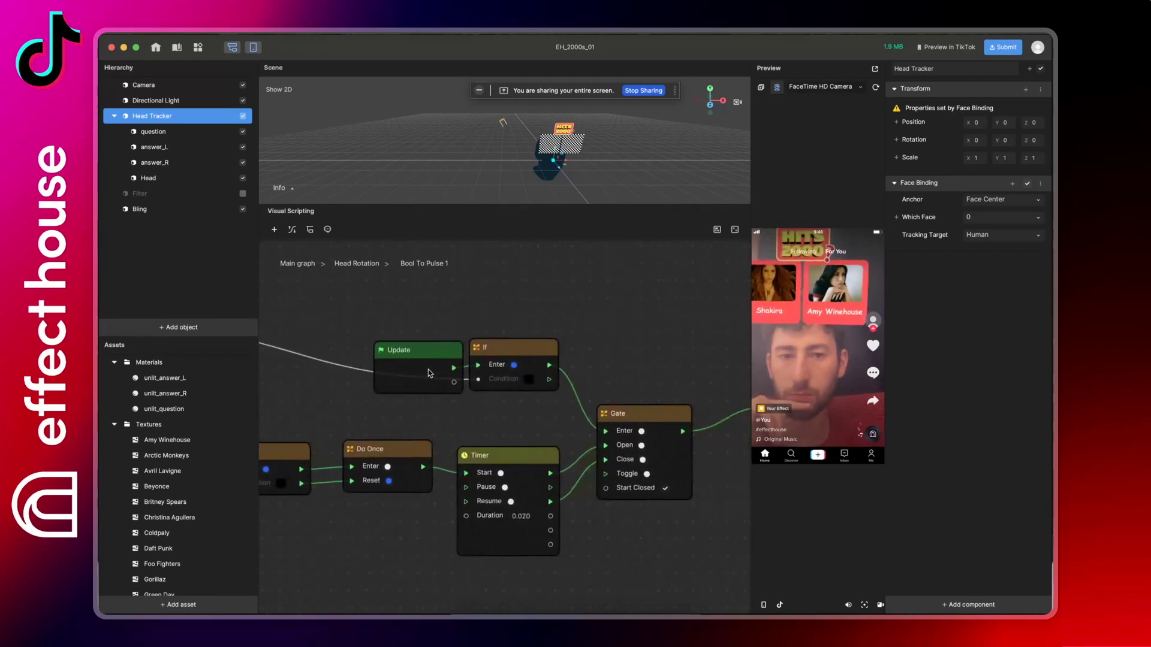
pyautogui.hscroll(2, 430, 373)
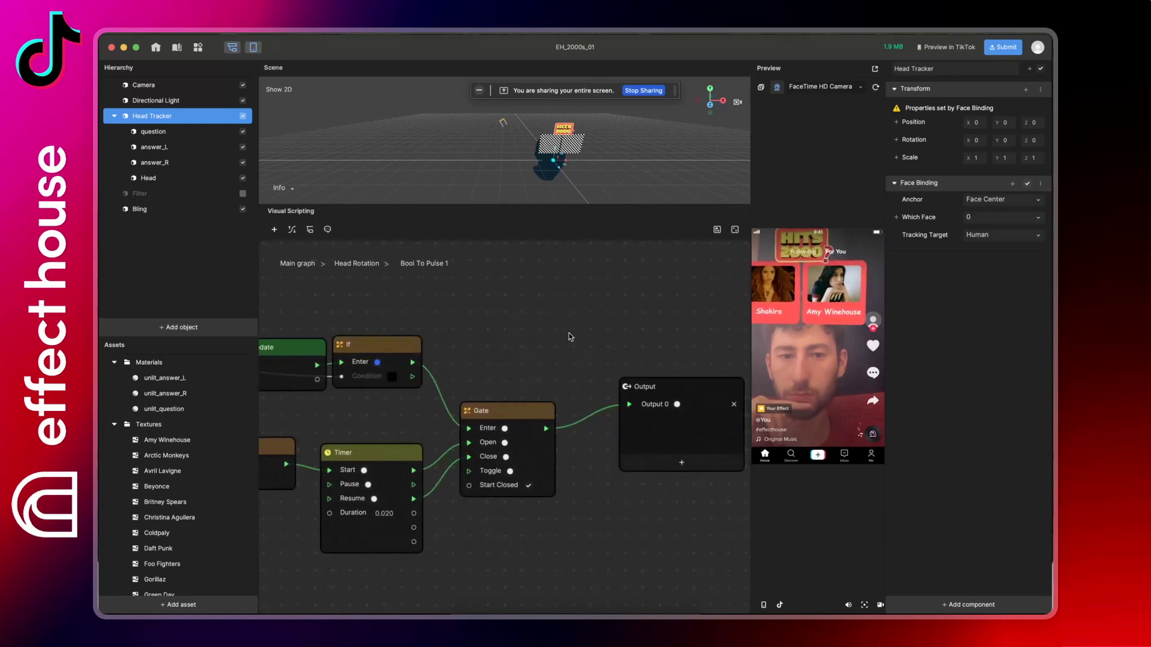
pyautogui.click(355, 264)
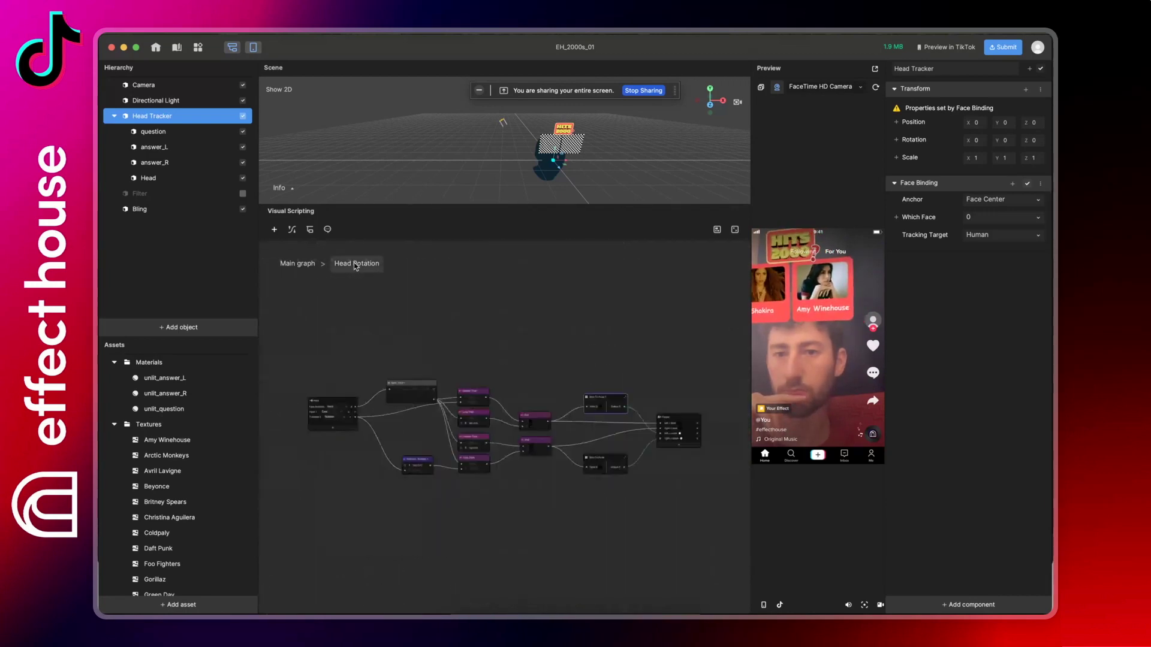
# - Examine the second nested subgraph, Bool To Pulse, and return to the Head Rotation subgraph
pyautogui.scroll(5, 605, 461)
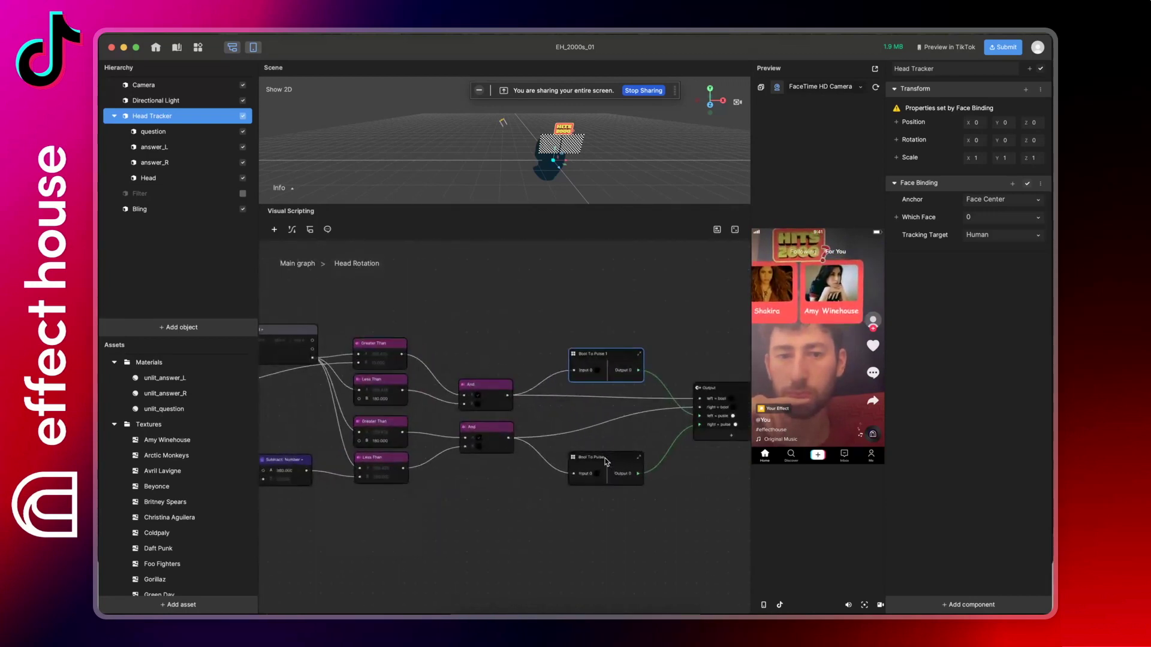
pyautogui.doubleClick(599, 472)
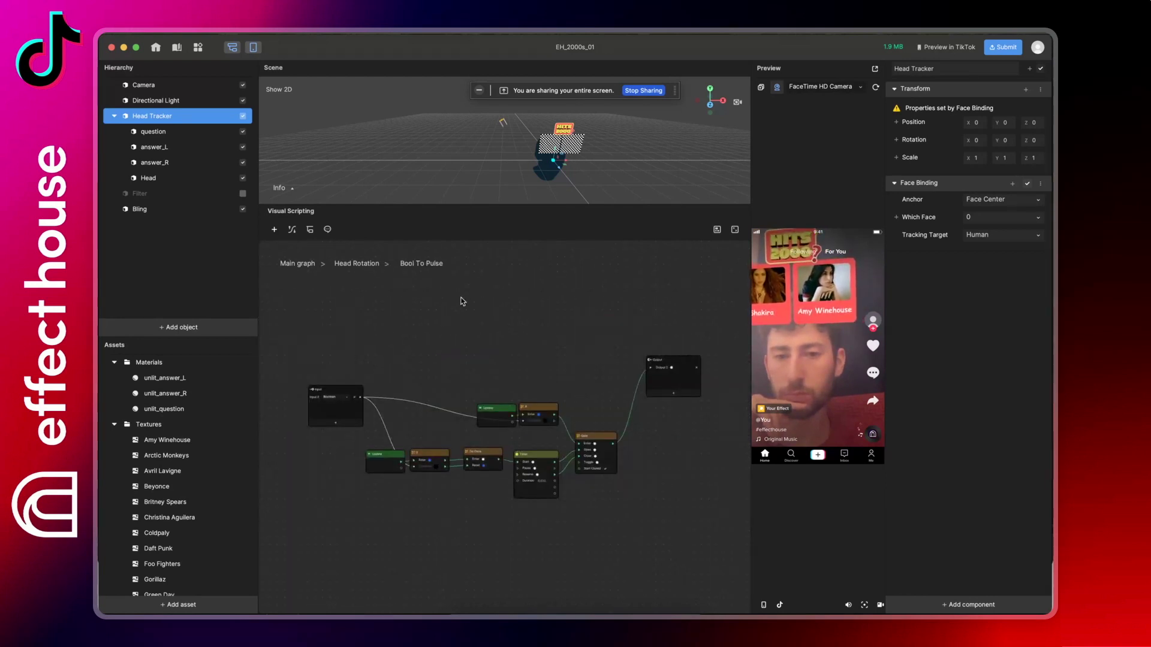
pyautogui.scroll(3, 462, 301)
pyautogui.scroll(-2, 462, 301)
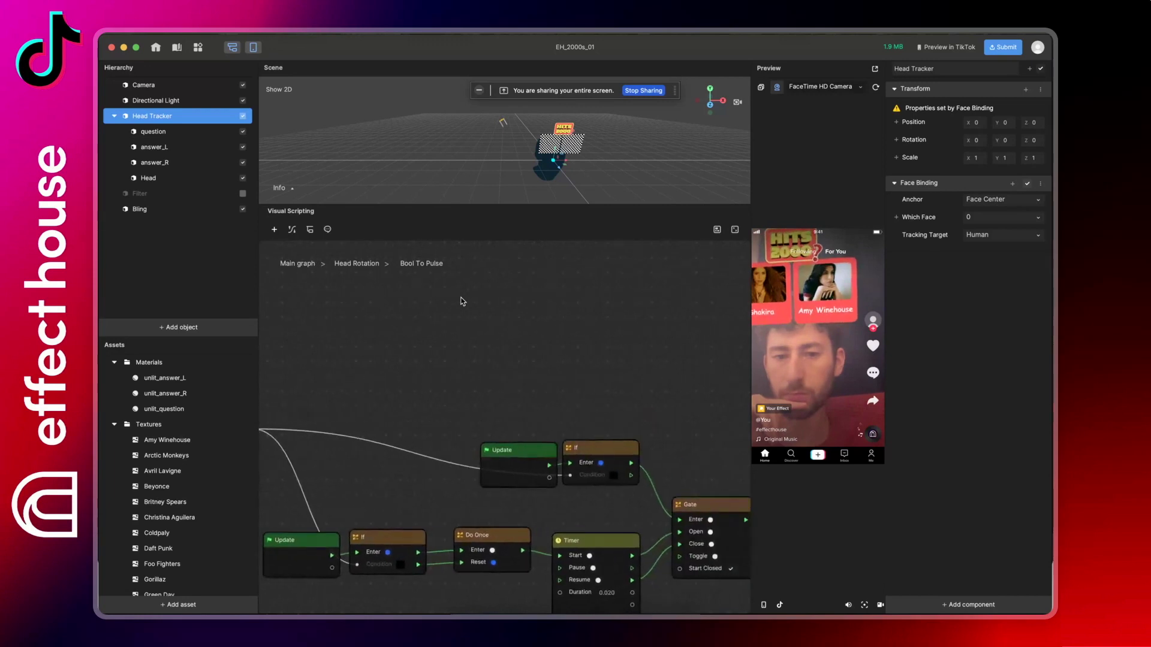
pyautogui.hscroll(5, 462, 300)
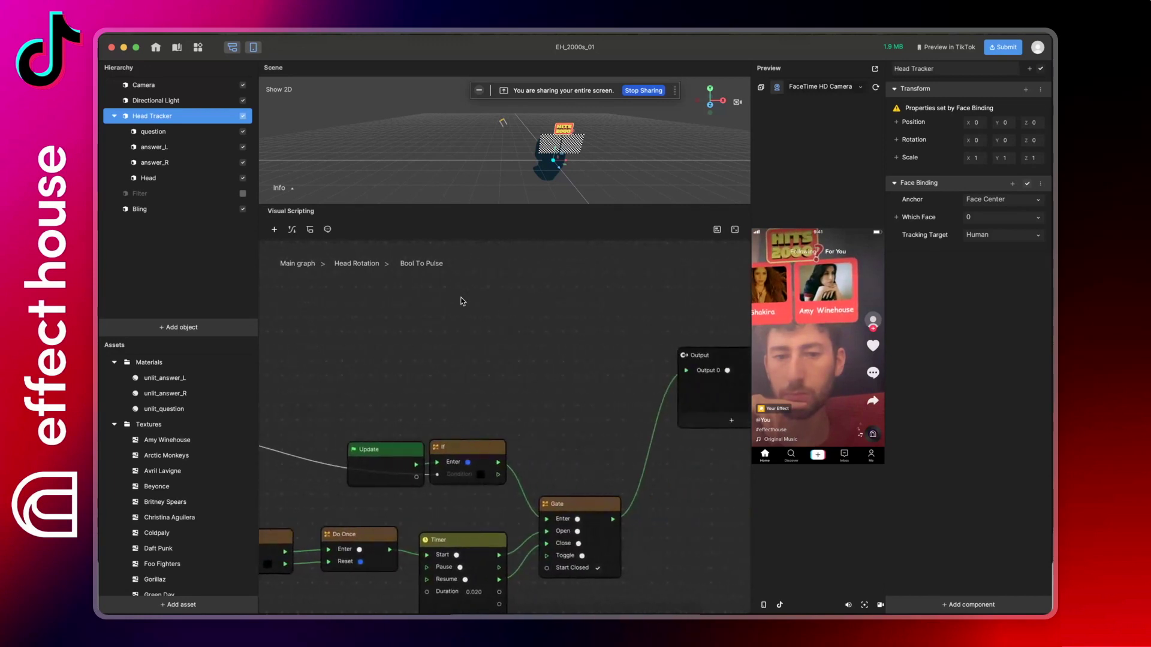
pyautogui.click(368, 265)
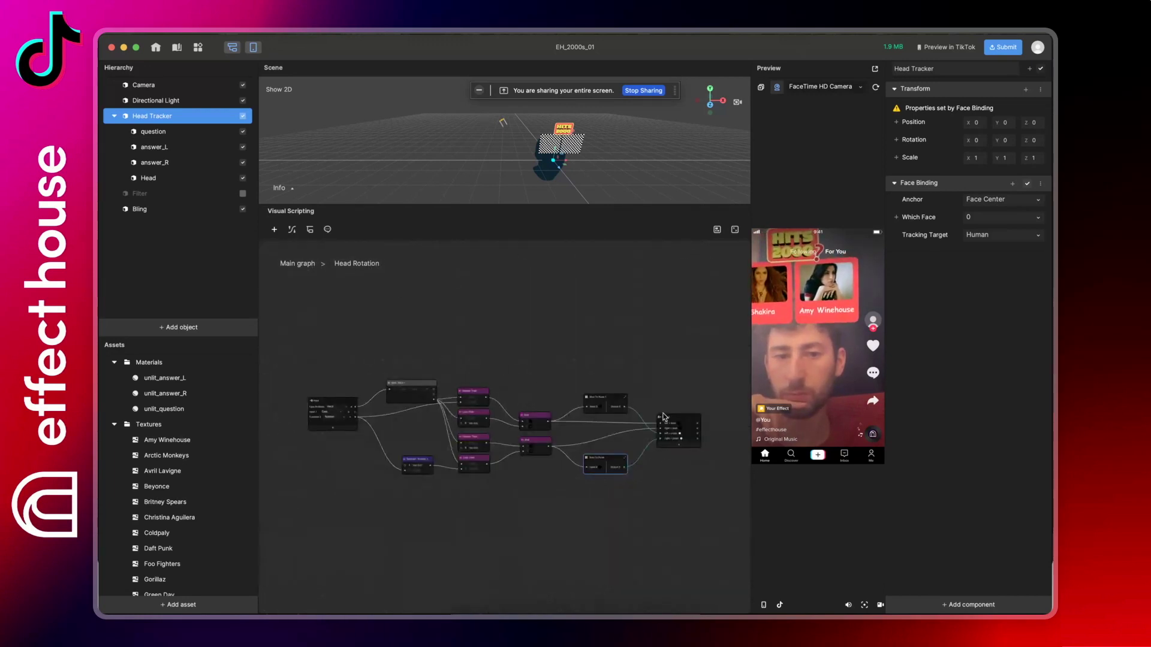
# - Return to the main graph and review how Head Rotation's left and right pulses drive the two Sequence nodes
pyautogui.doubleClick(296, 264)
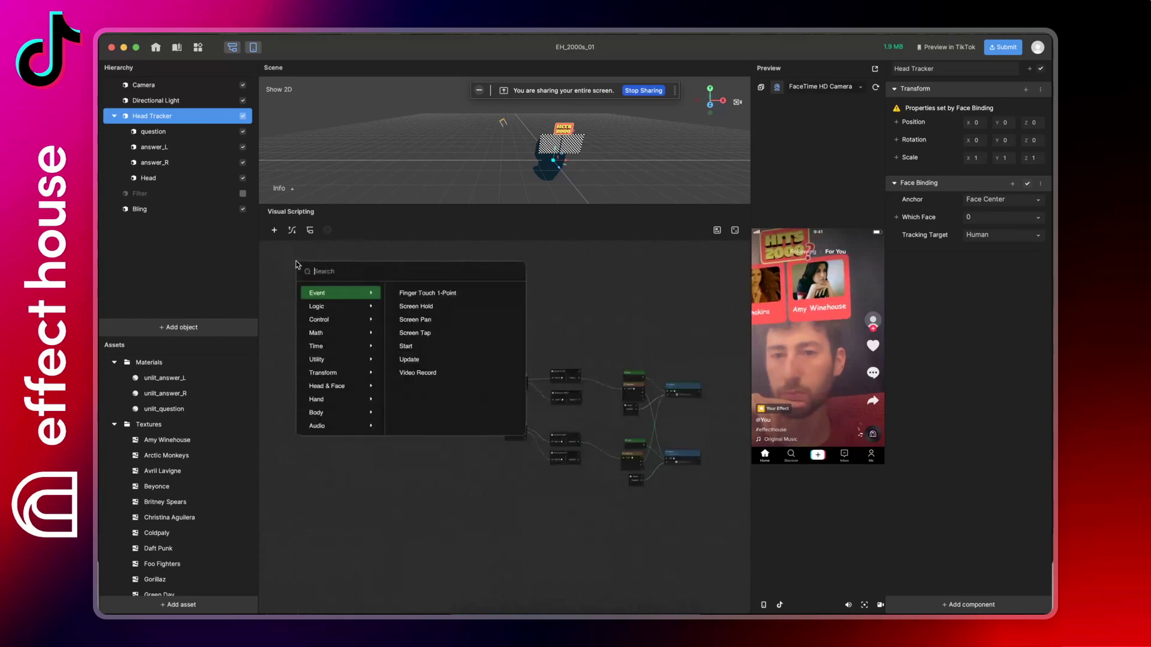
pyautogui.click(503, 483)
pyautogui.scroll(1, 520, 451)
pyautogui.scroll(6, 520, 451)
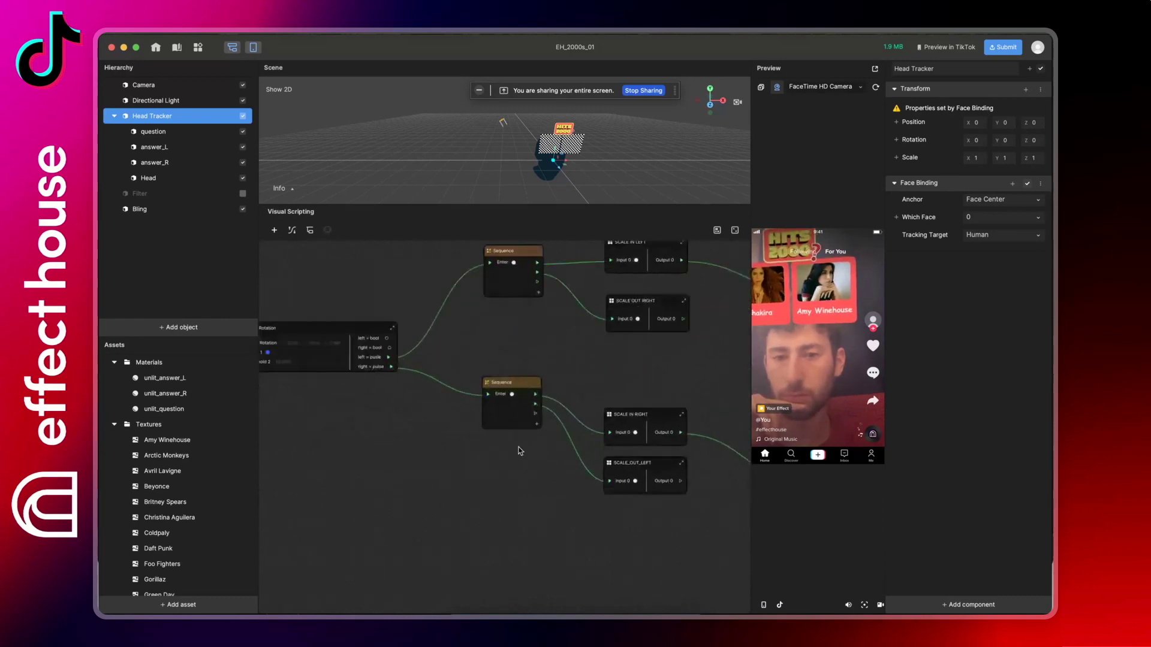
pyautogui.hscroll(10, 520, 451)
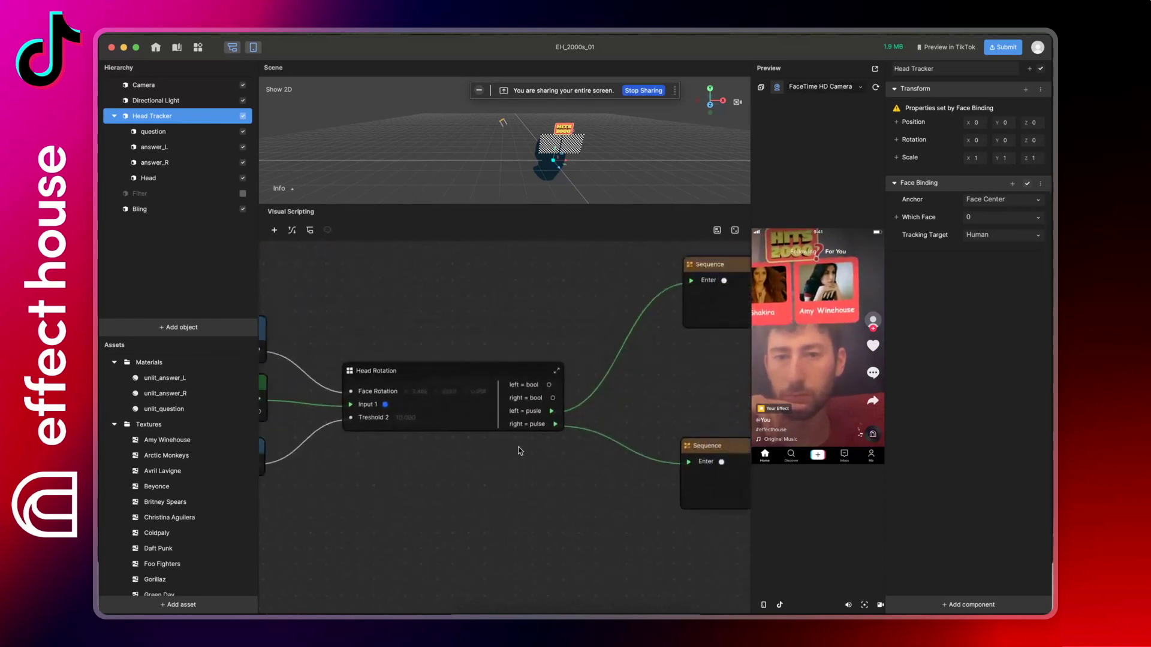
pyautogui.hscroll(10, 519, 450)
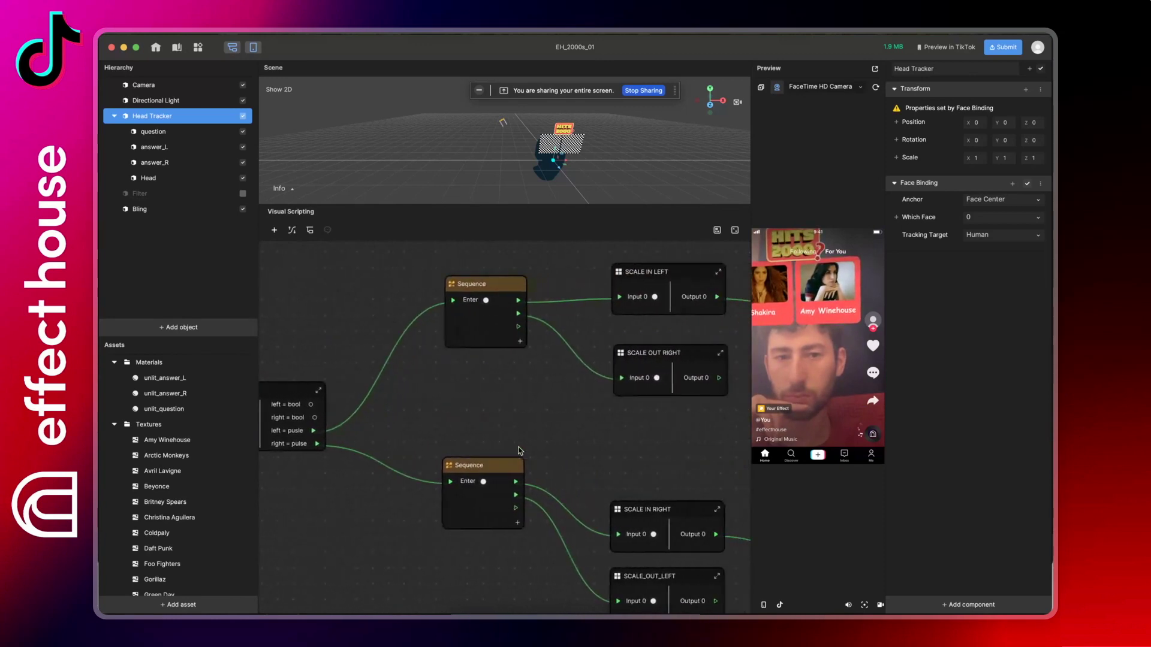
# - Examine the SCALE IN LEFT subgraph, following its scale variables through both Transit by Time nodes to the answer_L Scale nodes and Output
pyautogui.doubleClick(618, 277)
pyautogui.scroll(5, 473, 358)
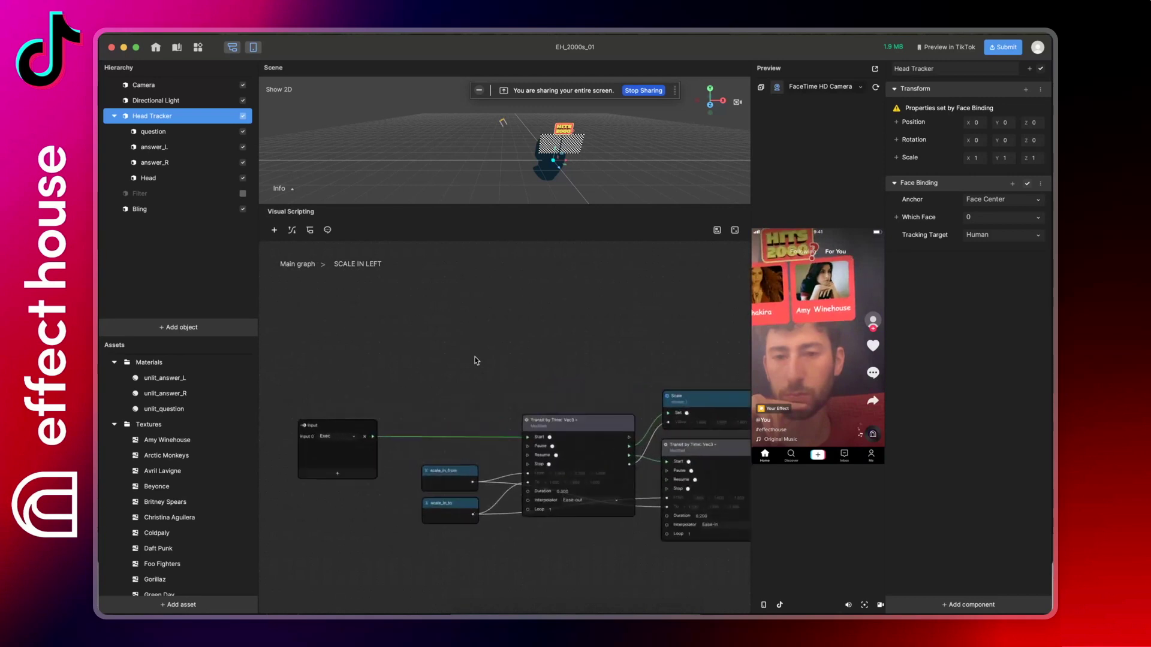
pyautogui.hscroll(-10, 476, 360)
pyautogui.scroll(-7, 475, 360)
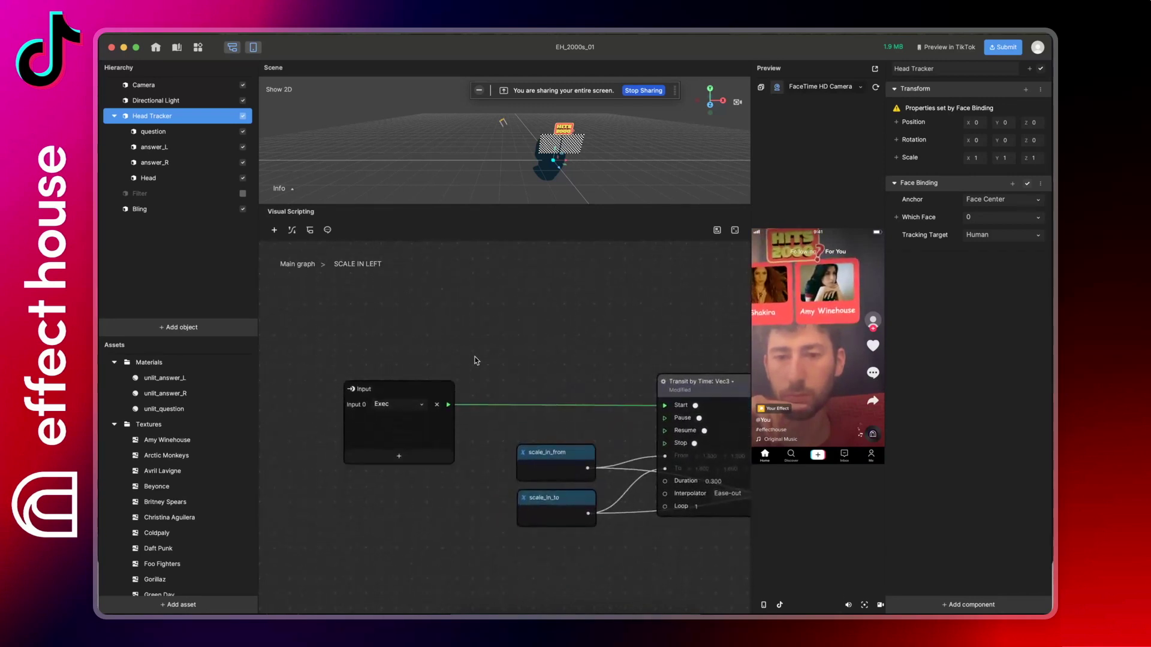
pyautogui.scroll(2, 475, 360)
pyautogui.hscroll(10, 475, 360)
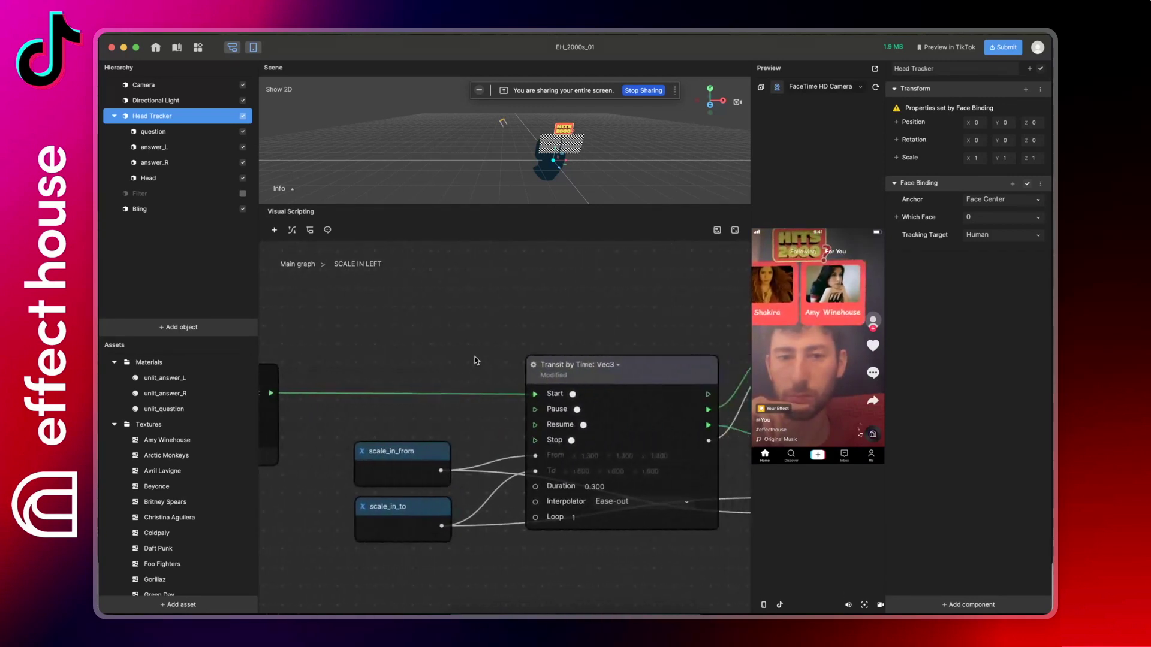
pyautogui.hscroll(15, 475, 360)
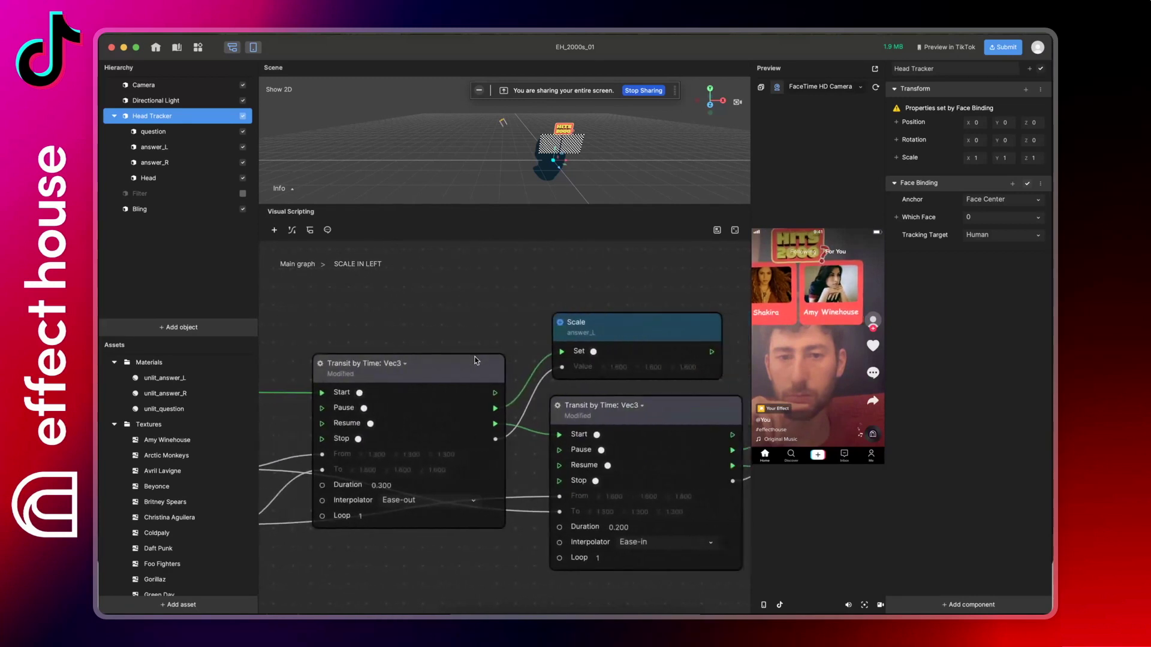
pyautogui.hscroll(20, 670, 355)
pyautogui.scroll(-3, 670, 355)
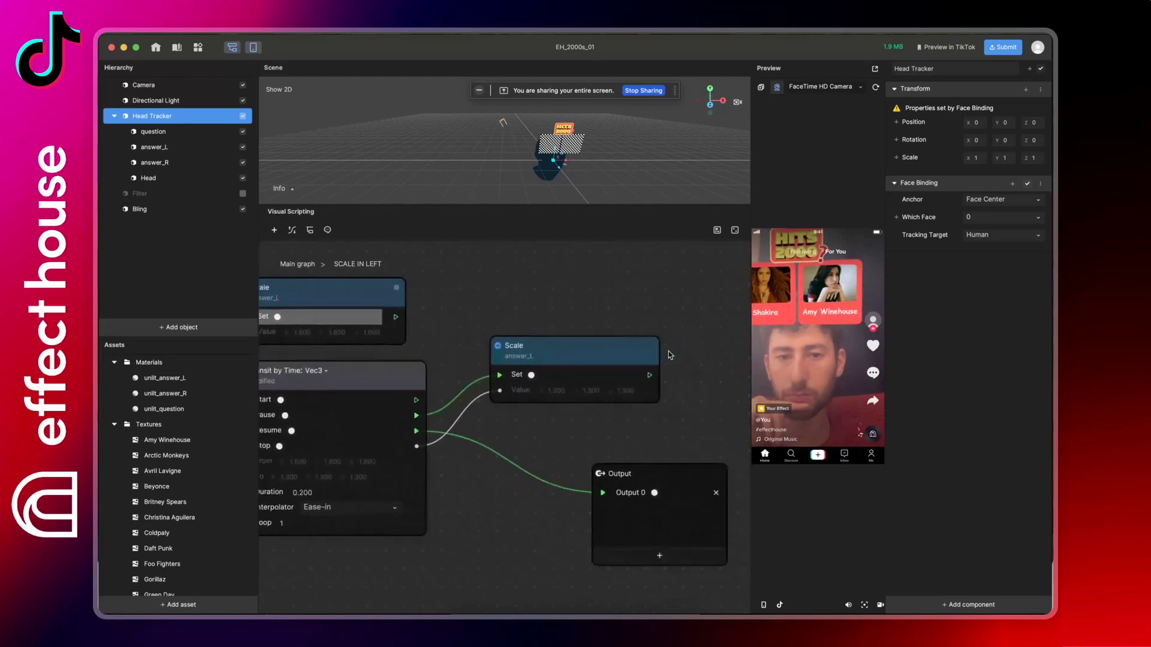
# - Examine the SCALE OUT RIGHT subgraph, following Input through both Transit by Time nodes to the Scale nodes and Output, and return to the main graph
pyautogui.click(303, 264)
pyautogui.scroll(5, 569, 408)
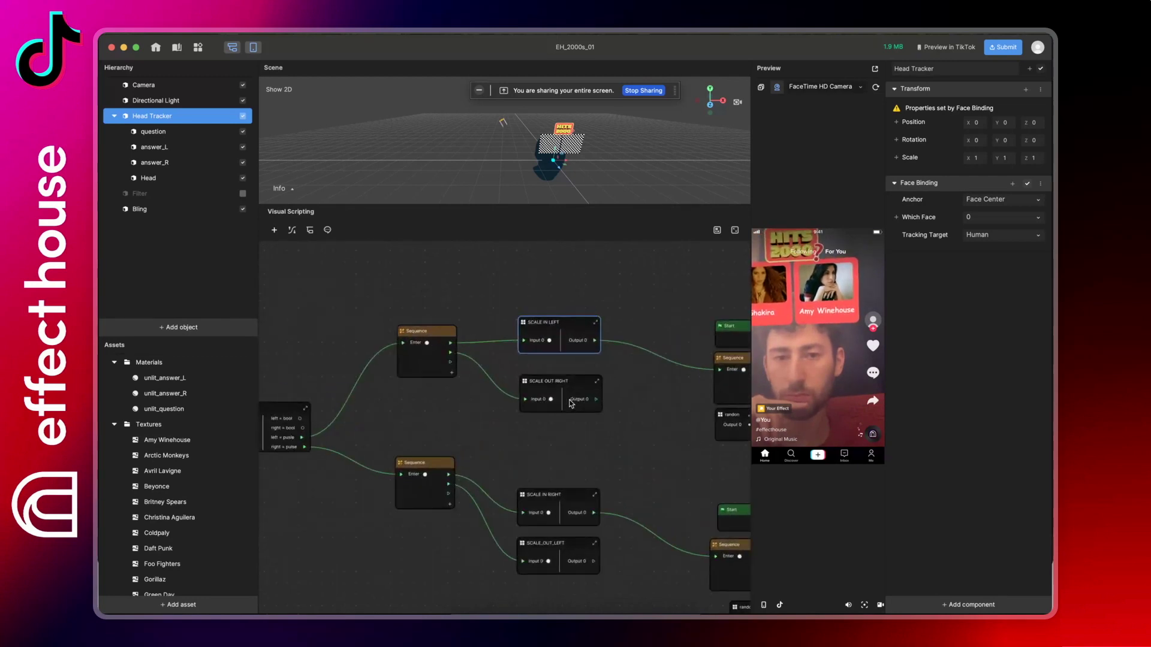
pyautogui.doubleClick(558, 387)
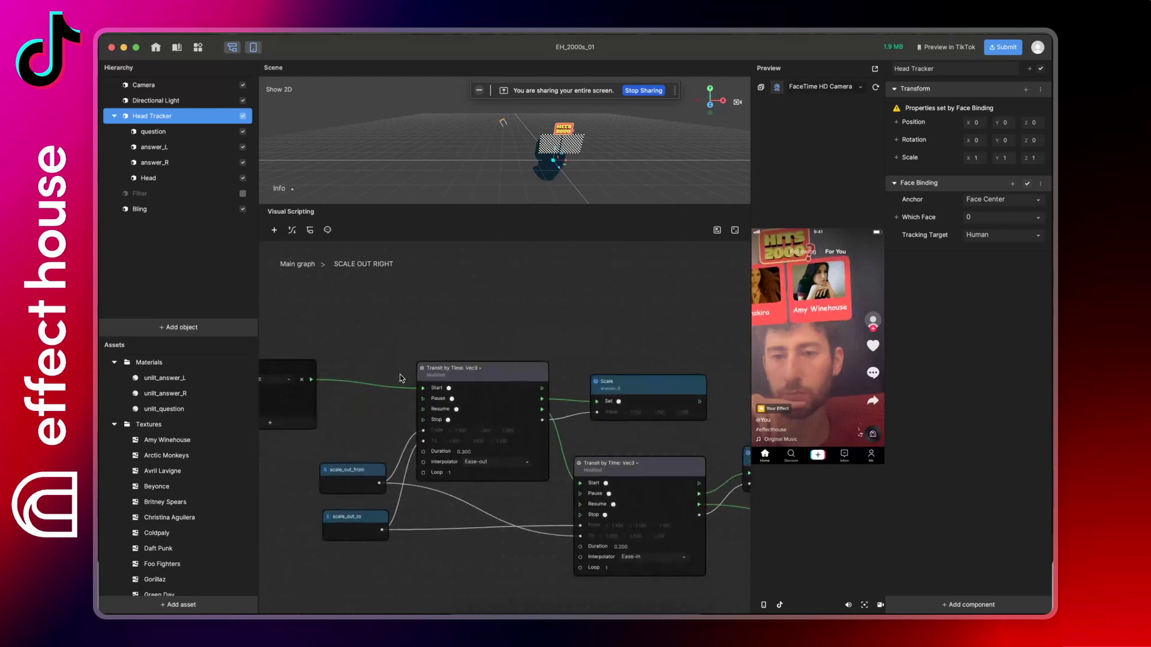
pyautogui.scroll(2, 400, 374)
pyautogui.hscroll(-3, 479, 348)
pyautogui.hscroll(8, 541, 322)
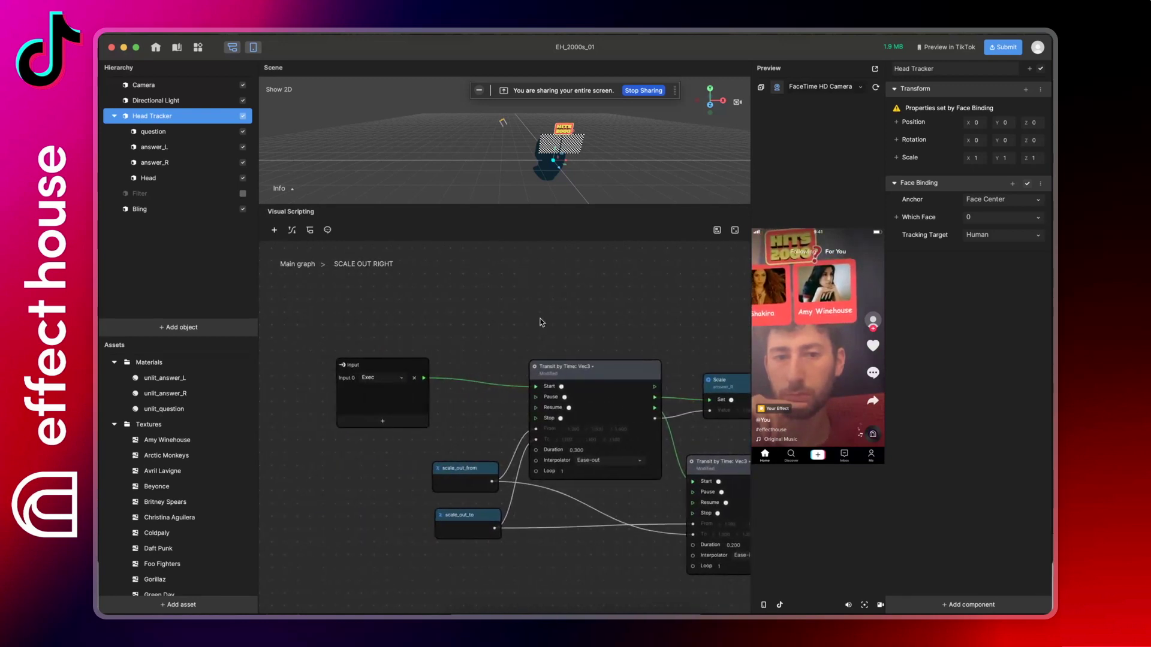
pyautogui.hscroll(6, 541, 323)
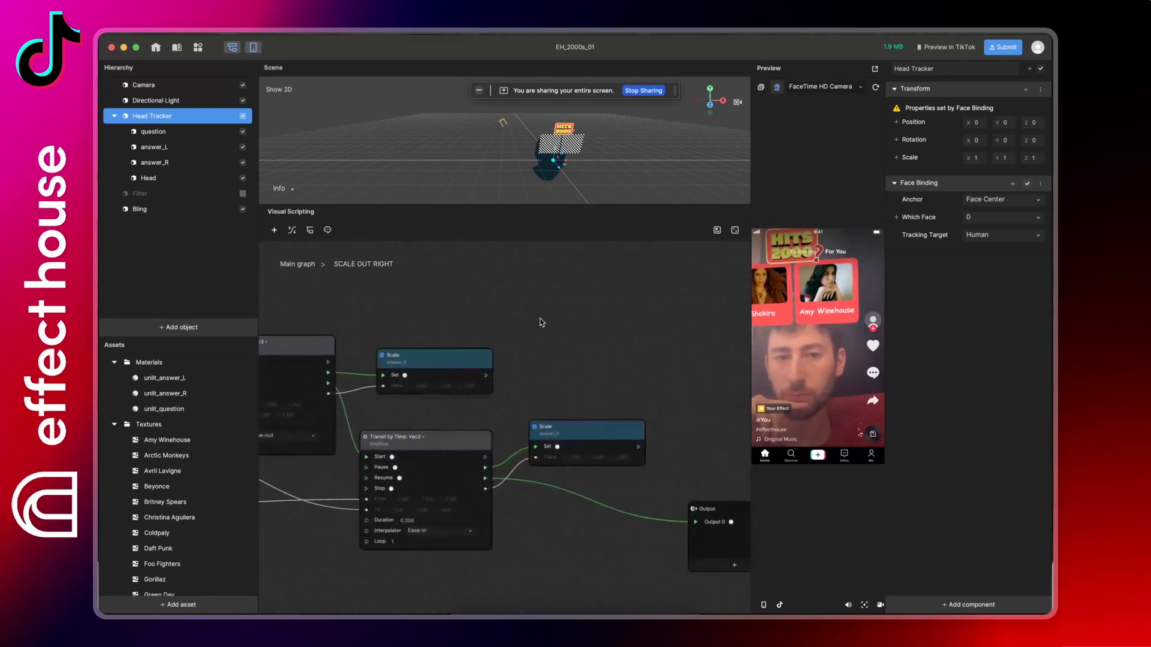
pyautogui.click(306, 269)
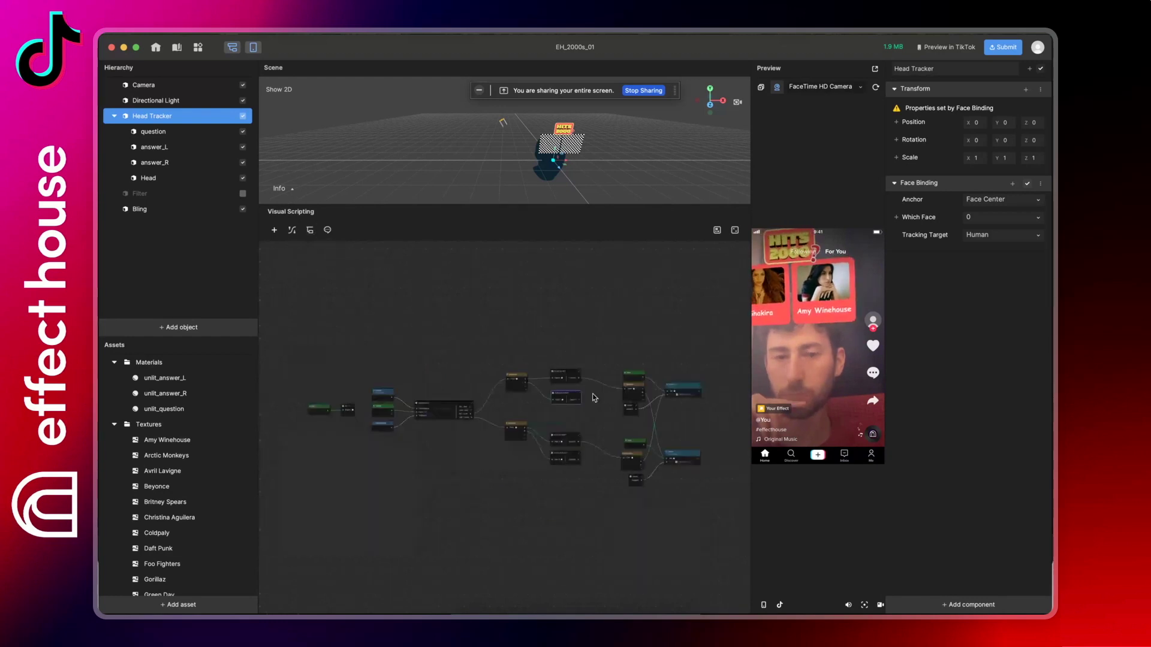
# - Examine the SCALE IN RIGHT subgraph from Input through both Transit by Time nodes to the answer_R Scale nodes, and return to the main graph
pyautogui.scroll(10, 566, 442)
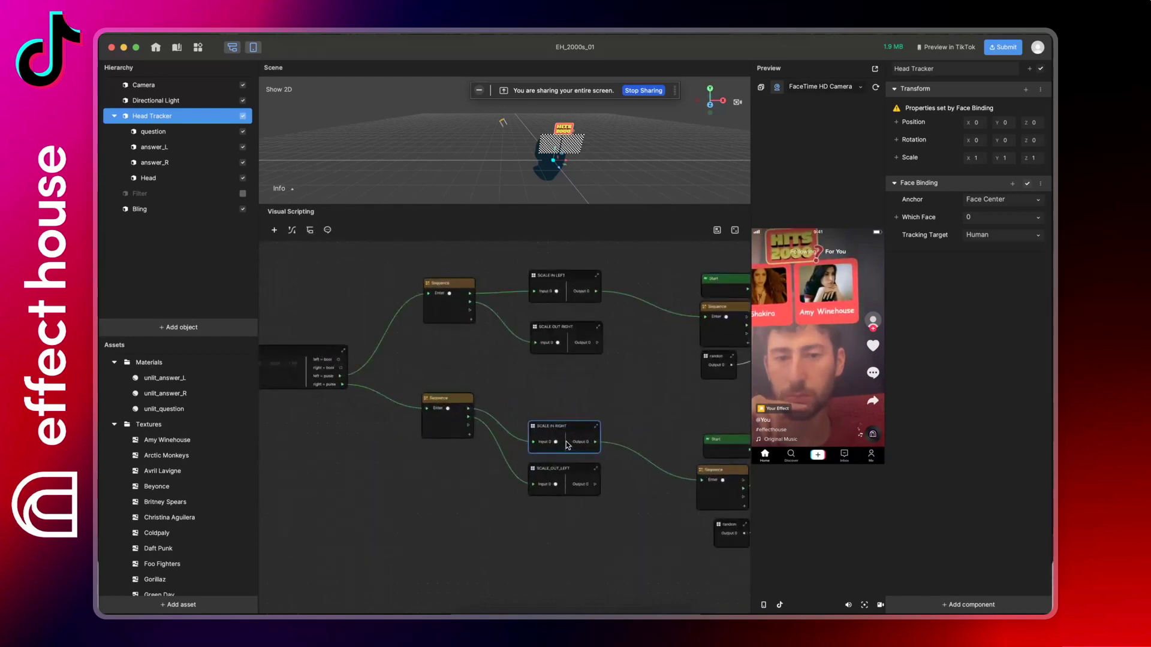
pyautogui.doubleClick(568, 431)
pyautogui.scroll(5, 404, 378)
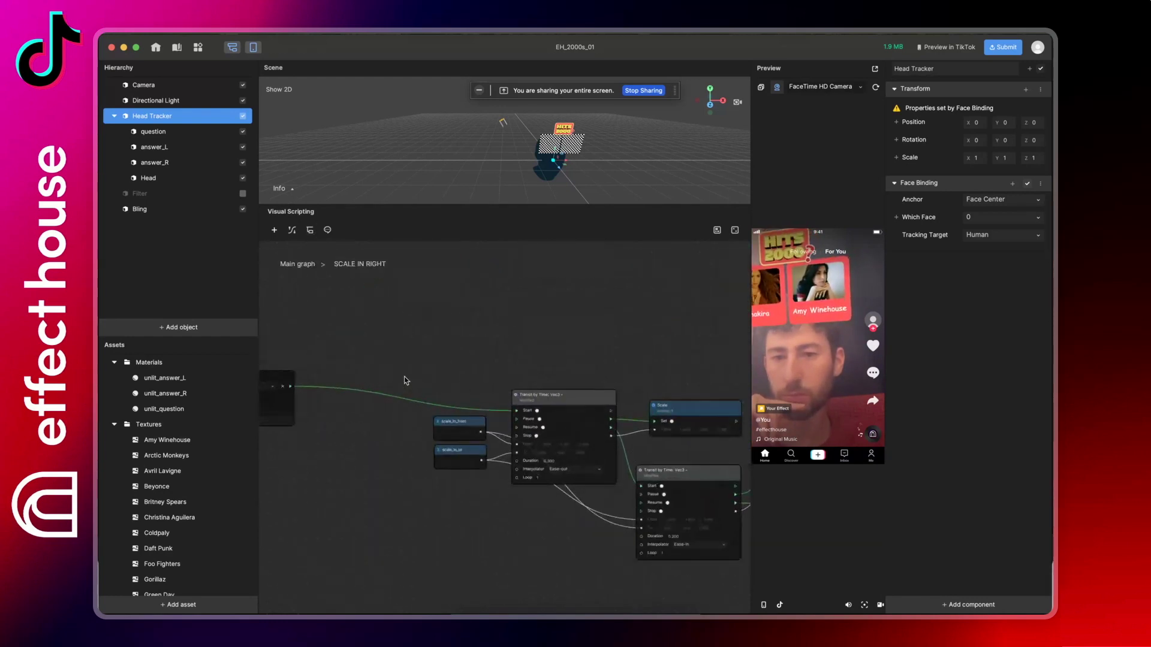
pyautogui.scroll(3, 386, 395)
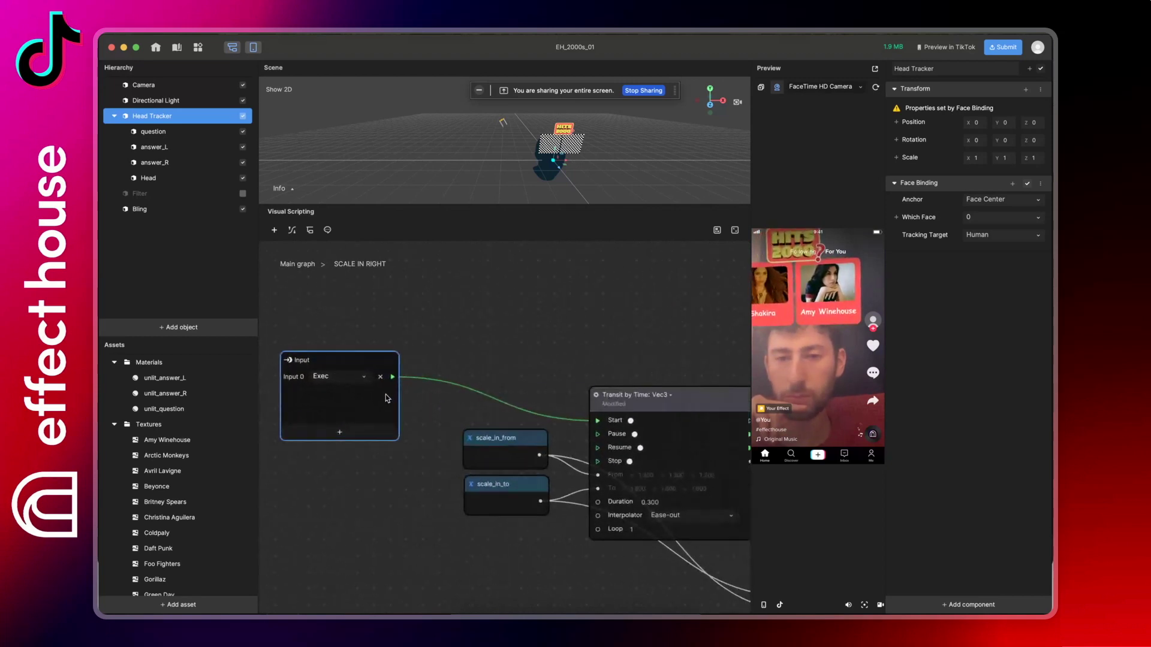
pyautogui.hscroll(4, 386, 394)
pyautogui.hscroll(4, 386, 394)
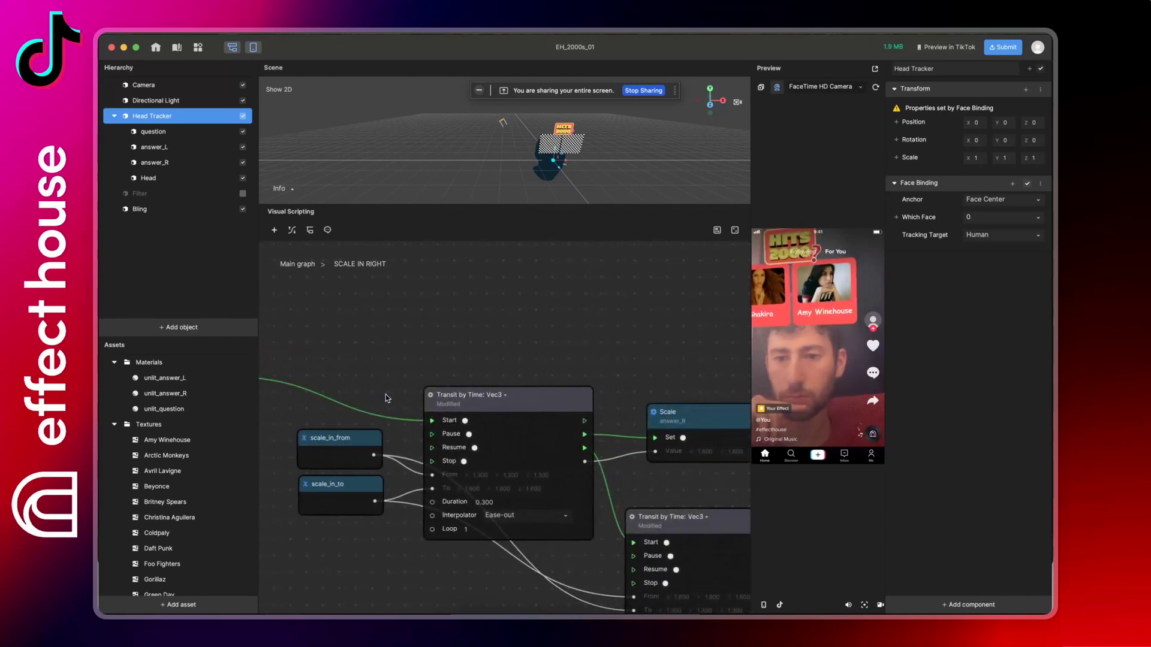
pyautogui.scroll(-3, 384, 394)
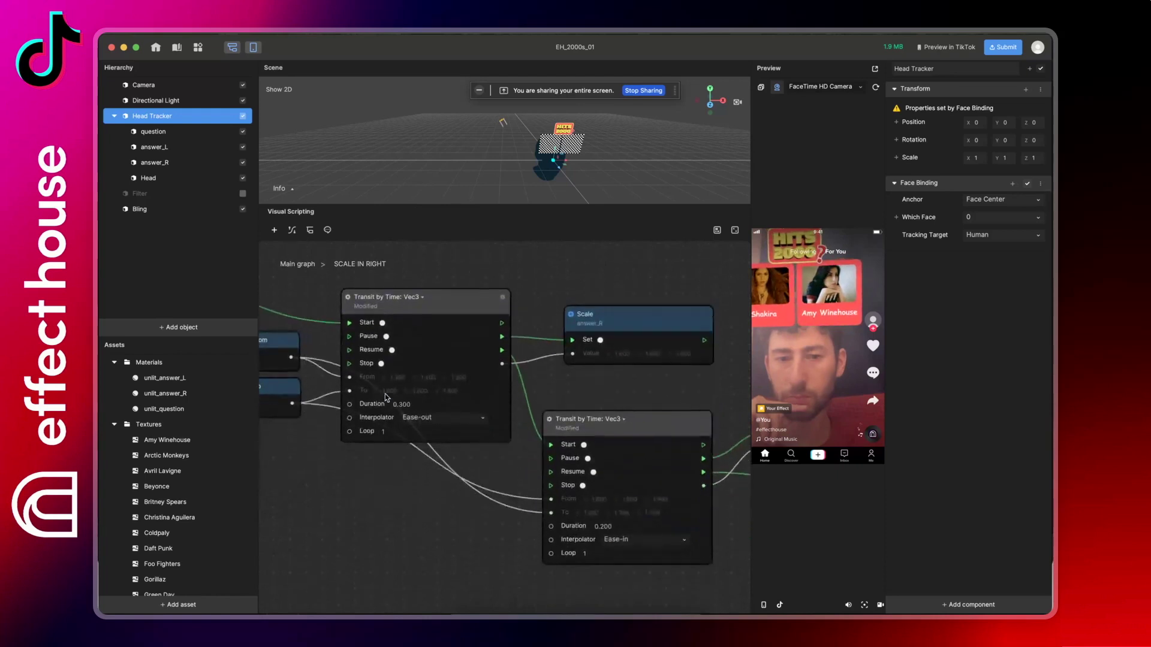
pyautogui.hscroll(6, 384, 393)
pyautogui.hscroll(5, 385, 393)
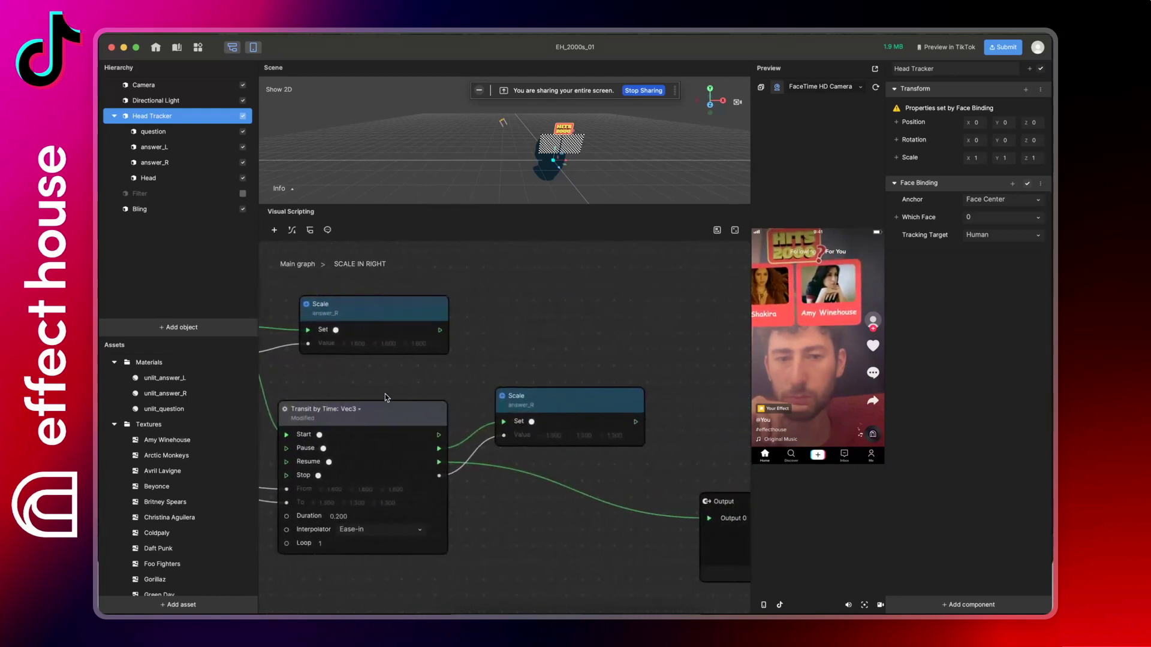
pyautogui.click(296, 264)
# - Open the SCALE_OUT_LEFT subgraph and move its Input node up and closer to the first Transit by Time node
pyautogui.scroll(5, 563, 483)
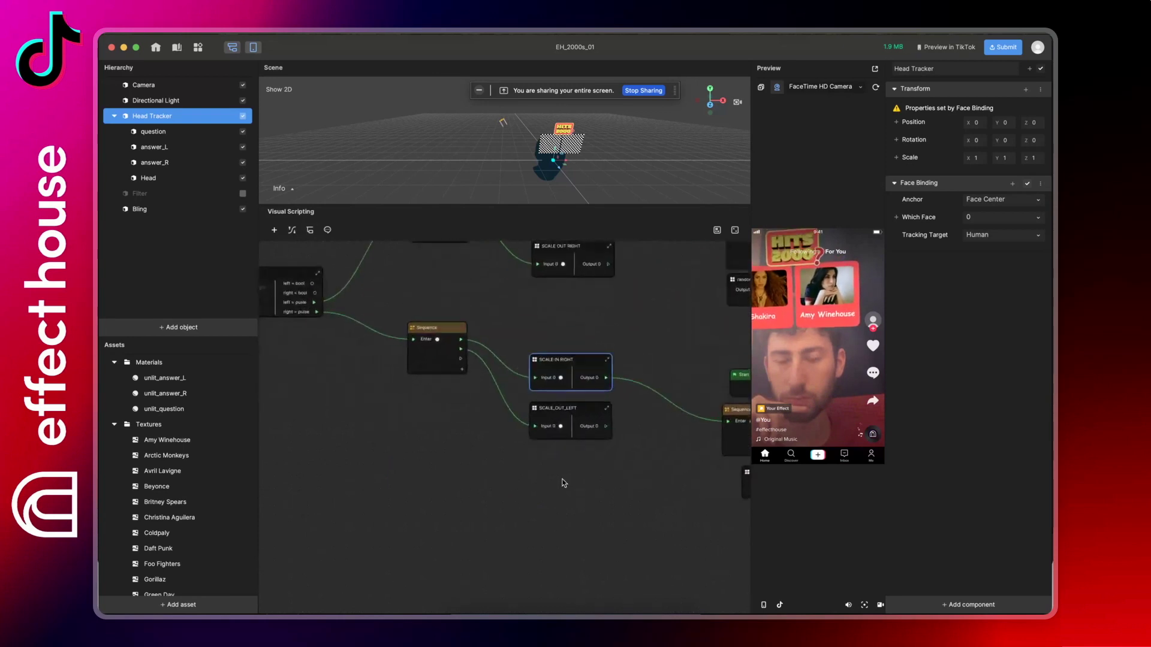
pyautogui.doubleClick(584, 412)
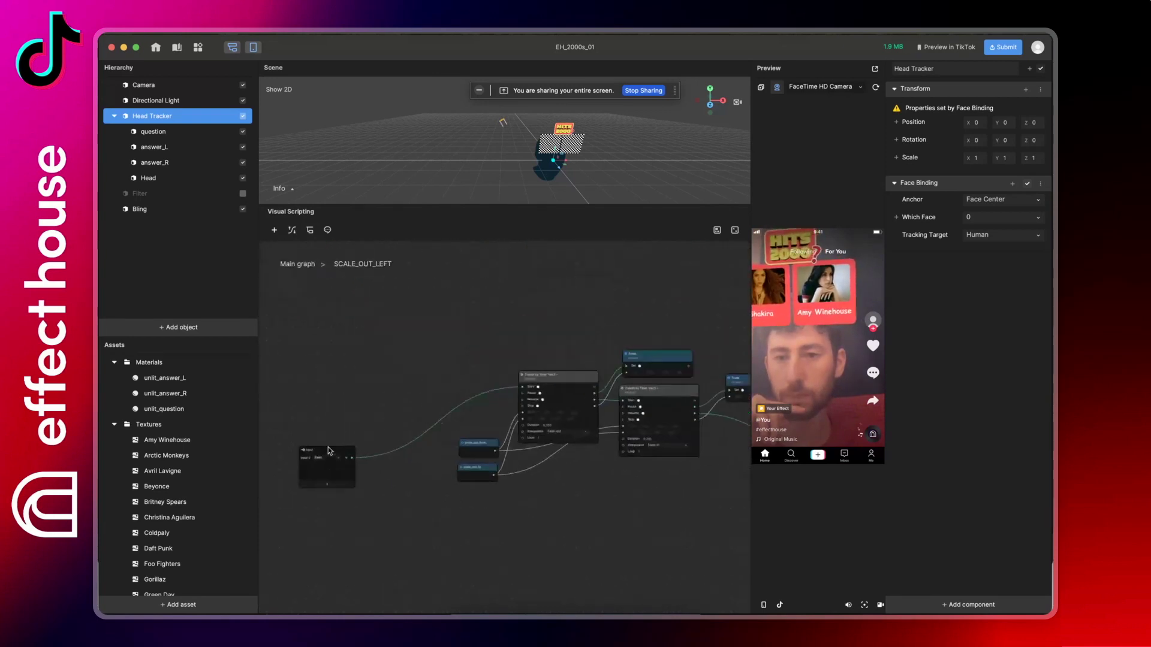
pyautogui.moveTo(327, 450); pyautogui.dragTo(432, 377)
pyautogui.scroll(2, 431, 378)
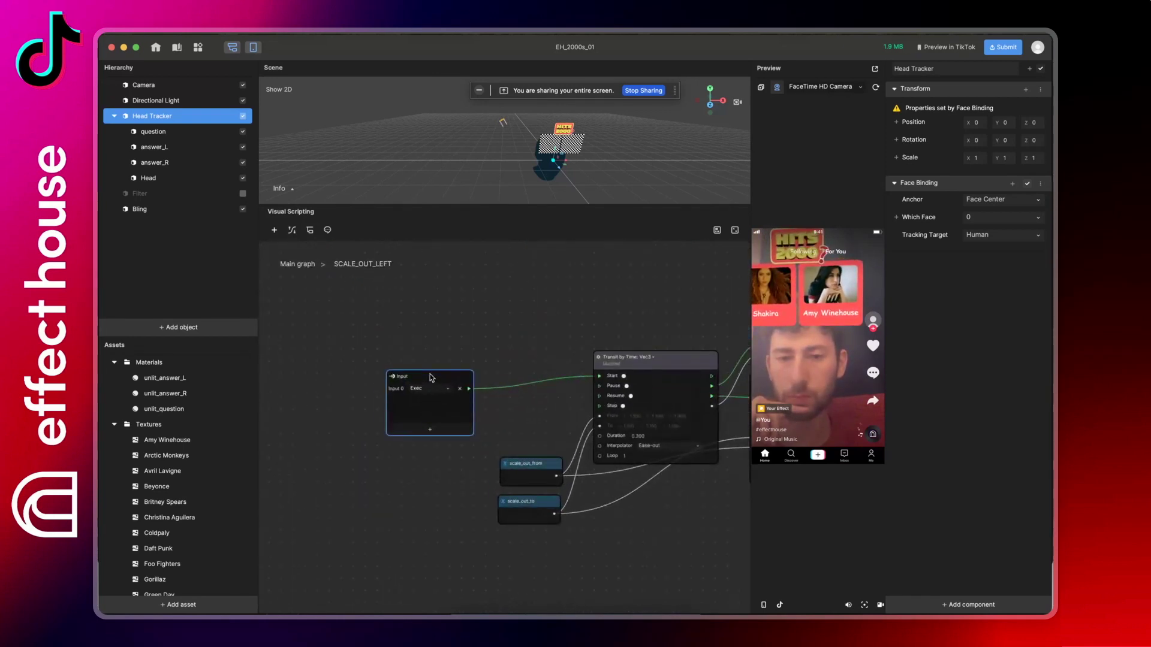
# - Follow the SCALE_OUT_LEFT chain through both Transit by Time nodes to the answer_L Scale nodes, and return to the main graph
pyautogui.hscroll(3, 432, 377)
pyautogui.scroll(3, 509, 368)
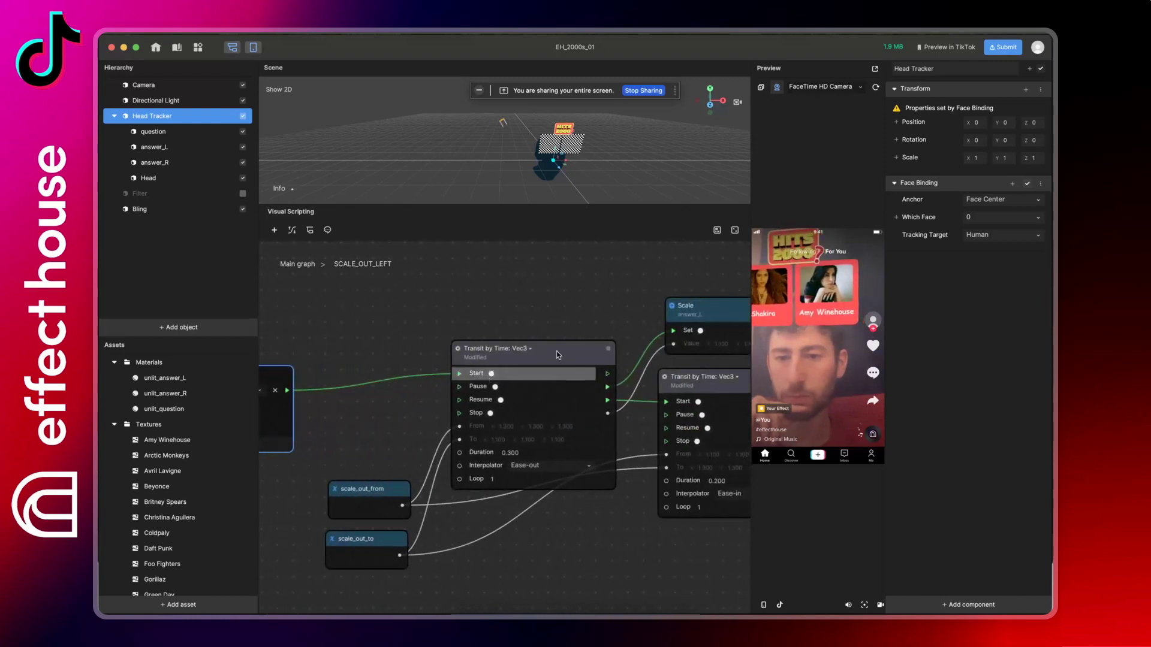
pyautogui.hscroll(5, 572, 347)
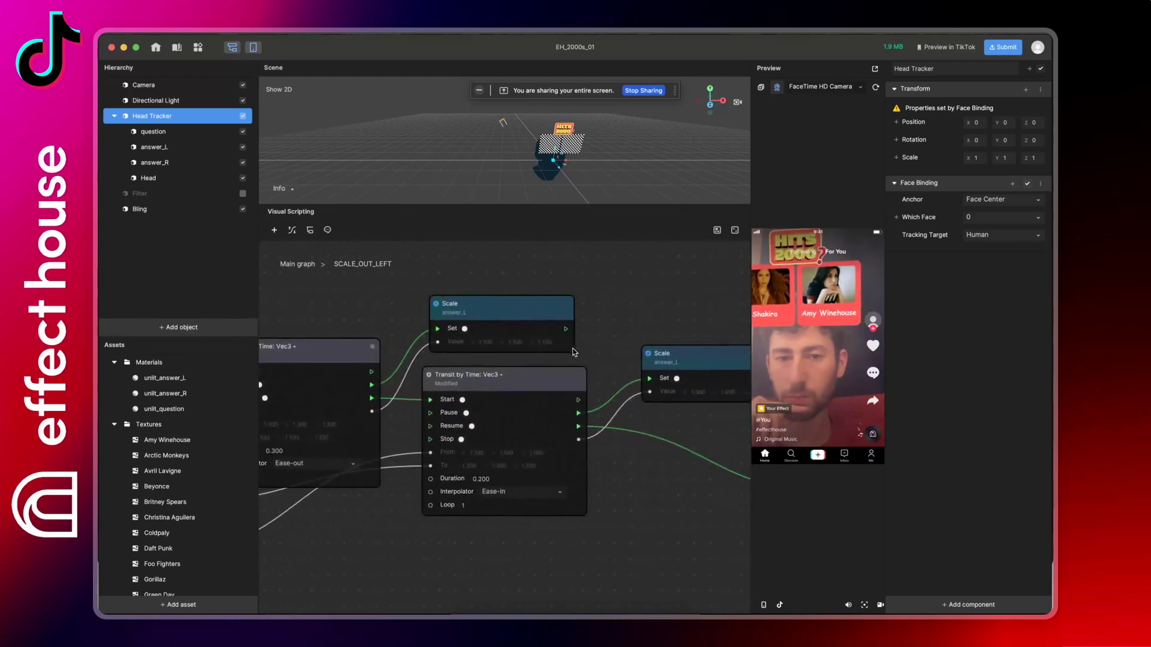
pyautogui.hscroll(5, 573, 348)
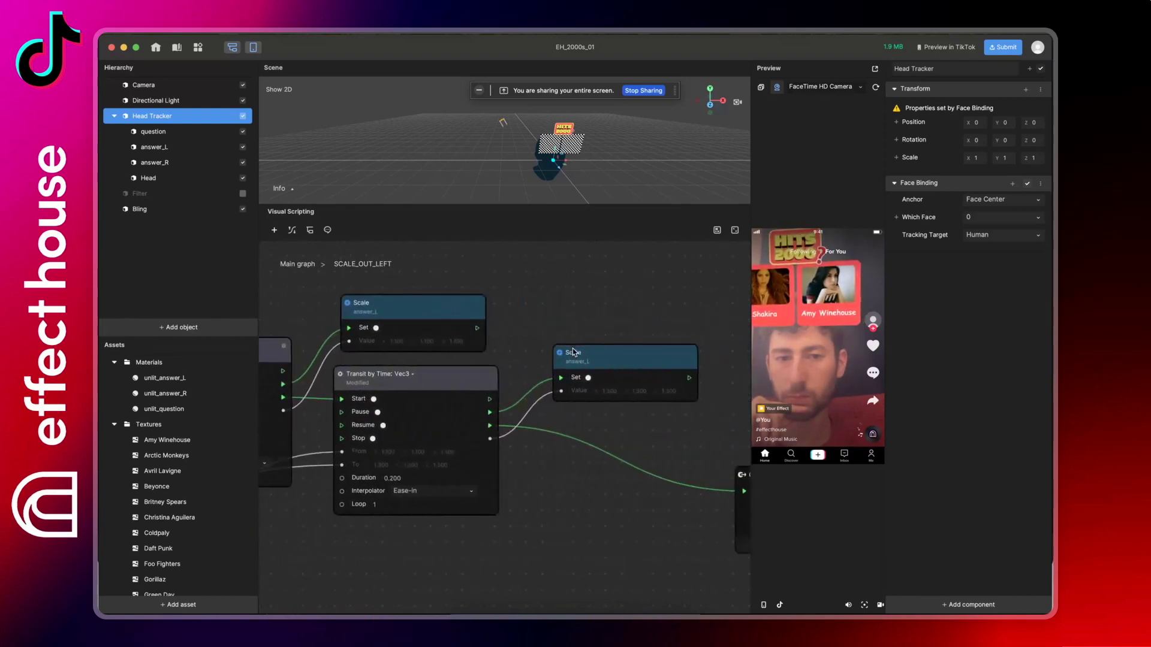
pyautogui.click(298, 264)
# - Examine the randon subgraph from Random and Floor through Select: Texture 2D to Output, and return to the main graph
pyautogui.scroll(10, 611, 449)
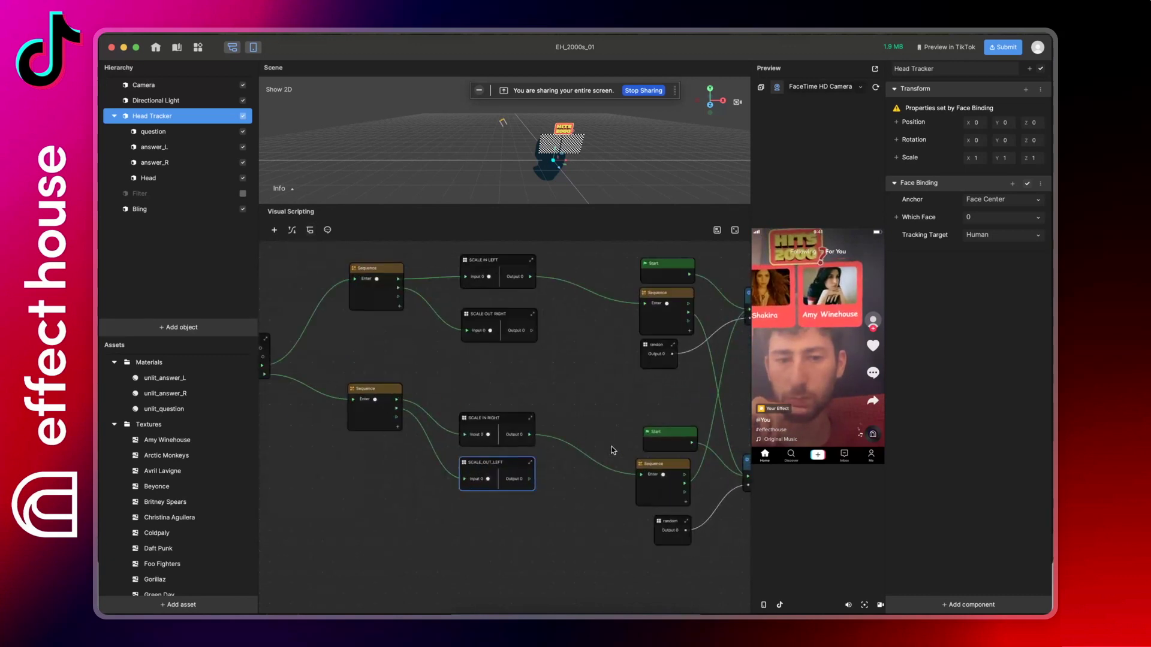
pyautogui.scroll(8, 611, 450)
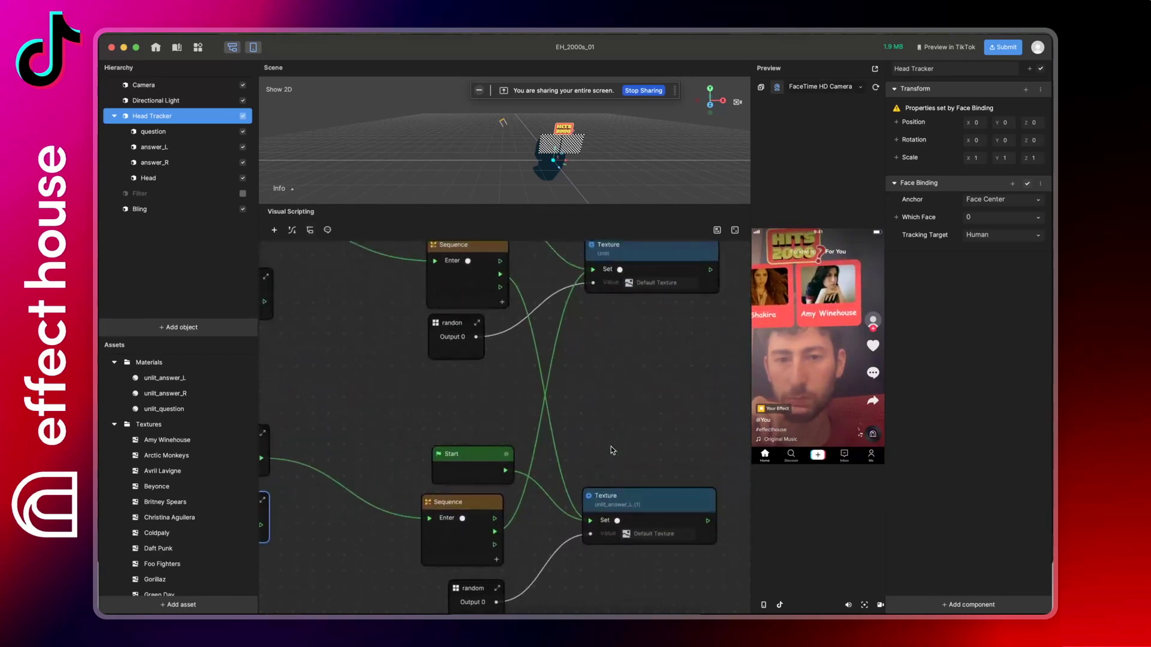
pyautogui.scroll(1, 611, 450)
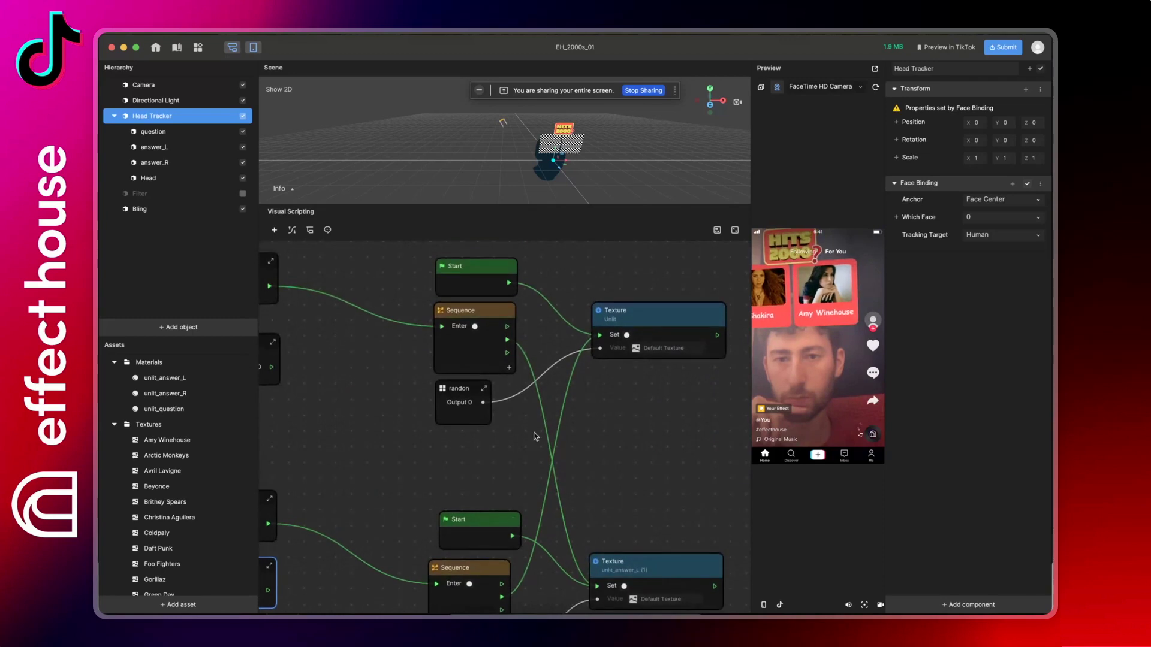
pyautogui.doubleClick(466, 419)
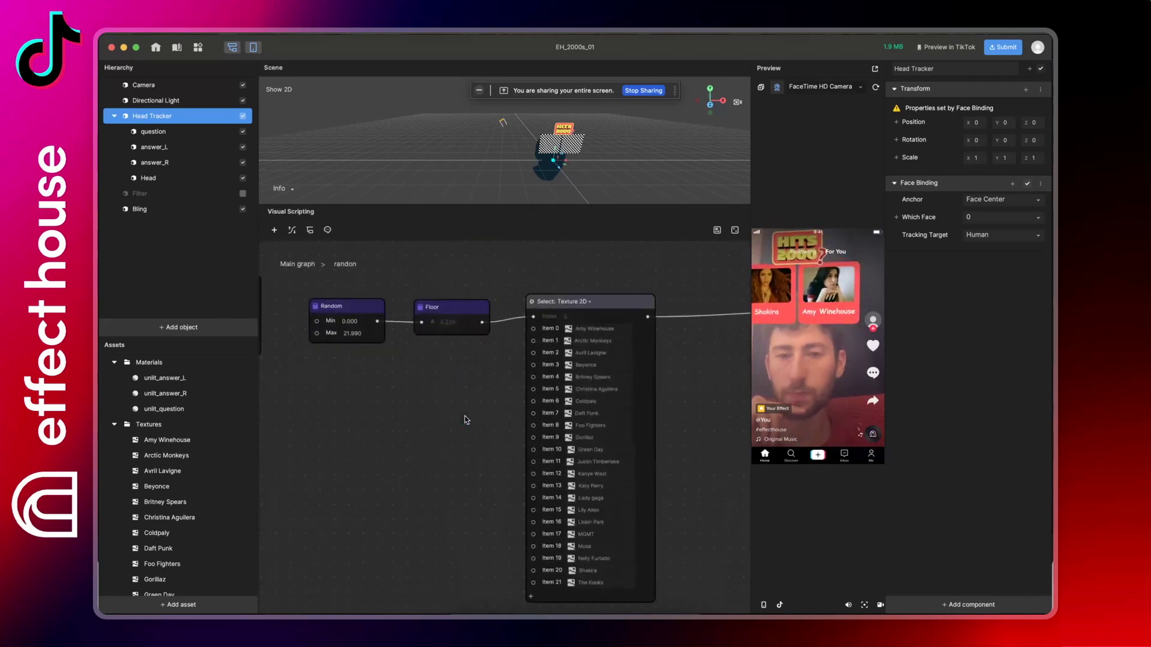
pyautogui.hscroll(8, 465, 416)
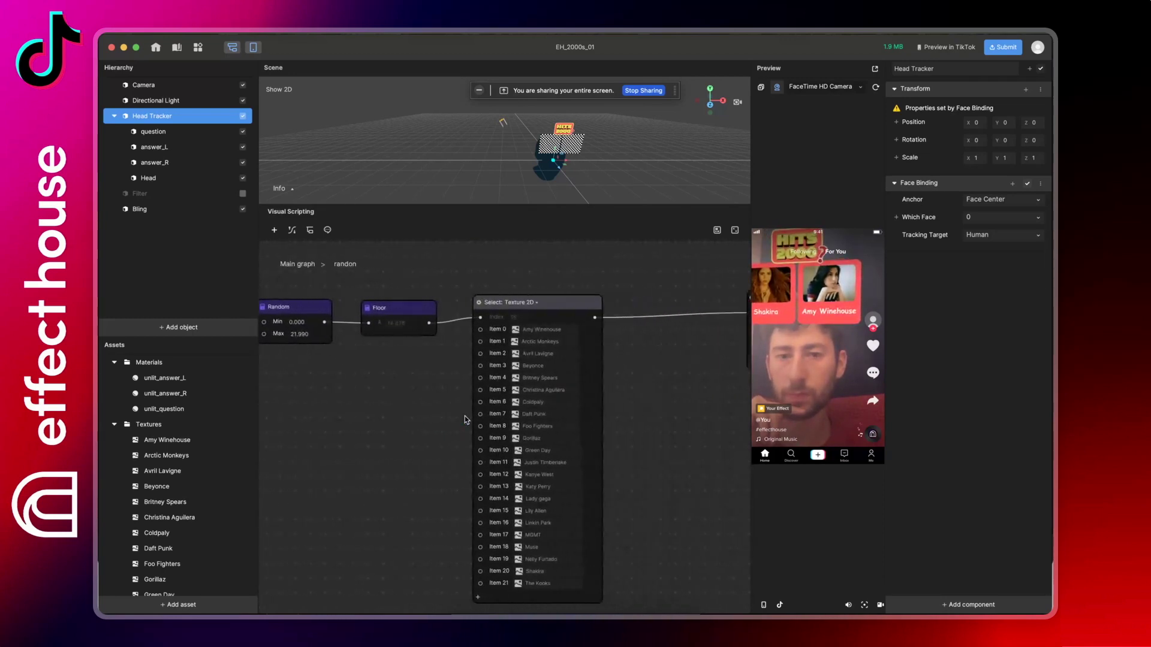
pyautogui.hscroll(2, 465, 416)
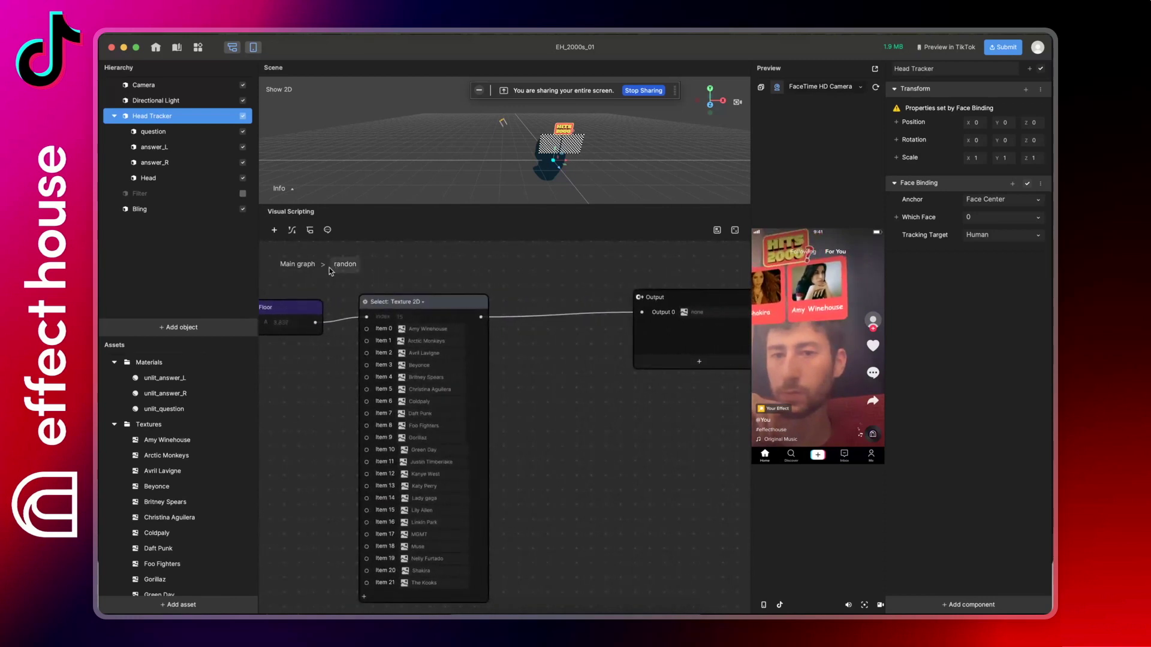
pyautogui.click(298, 264)
# - Examine the random subgraph's Random, Floor and Select: Texture 2D nodes, and return to the main graph to review the Sequence-to-Texture links
pyautogui.scroll(5, 572, 403)
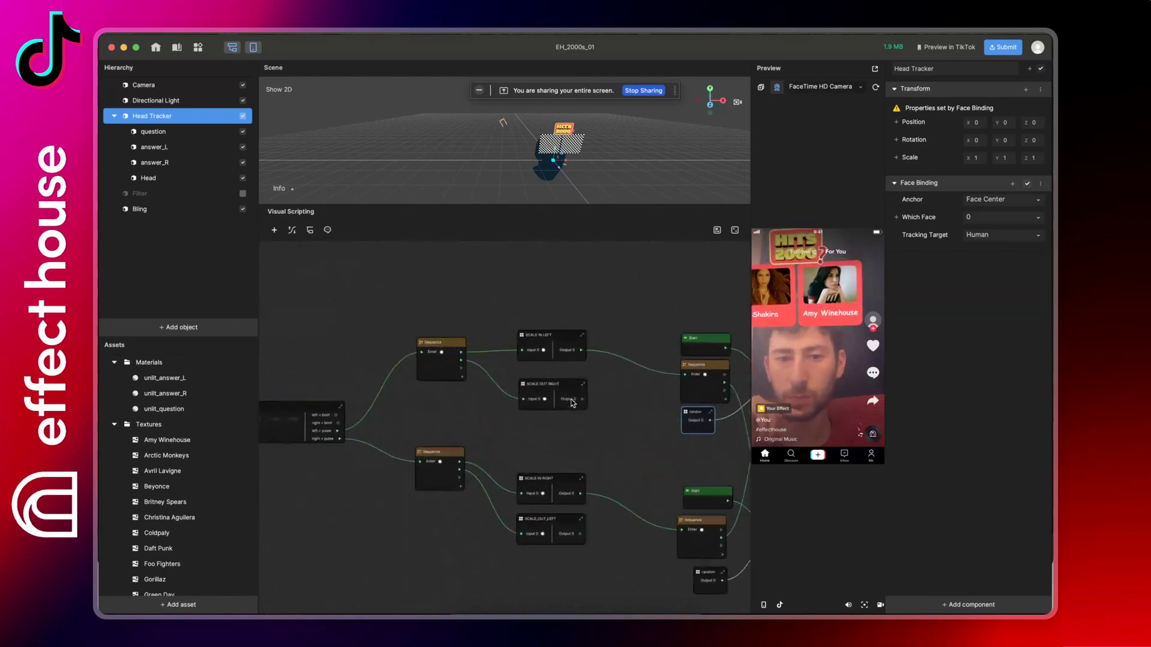
pyautogui.doubleClick(563, 575)
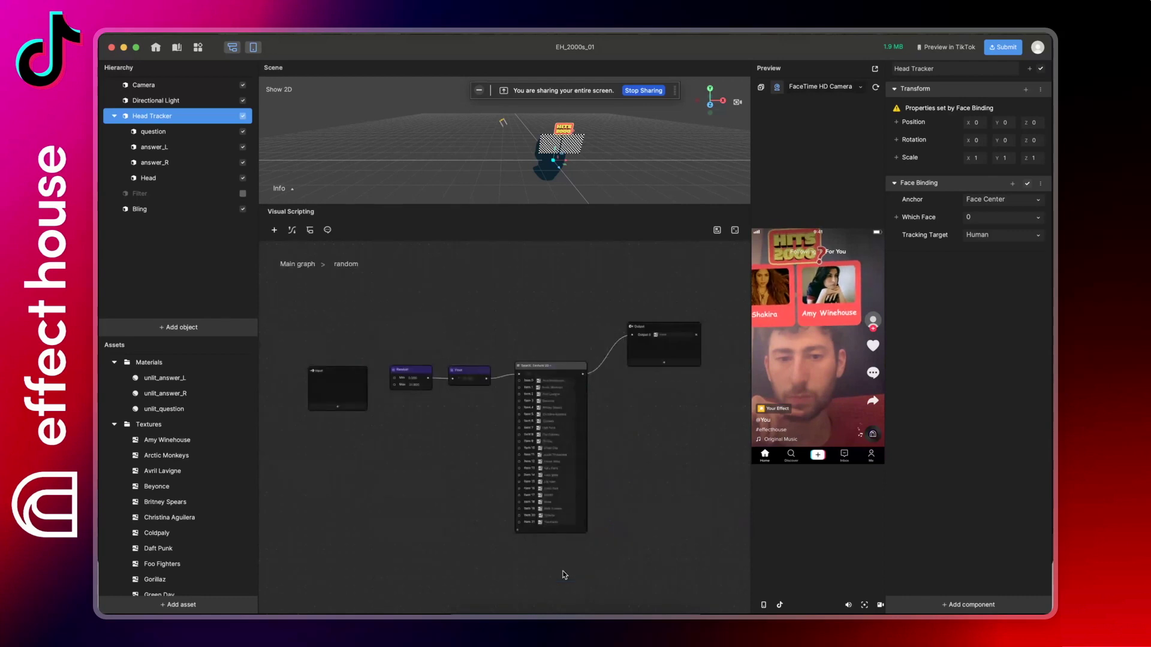
pyautogui.scroll(6, 492, 354)
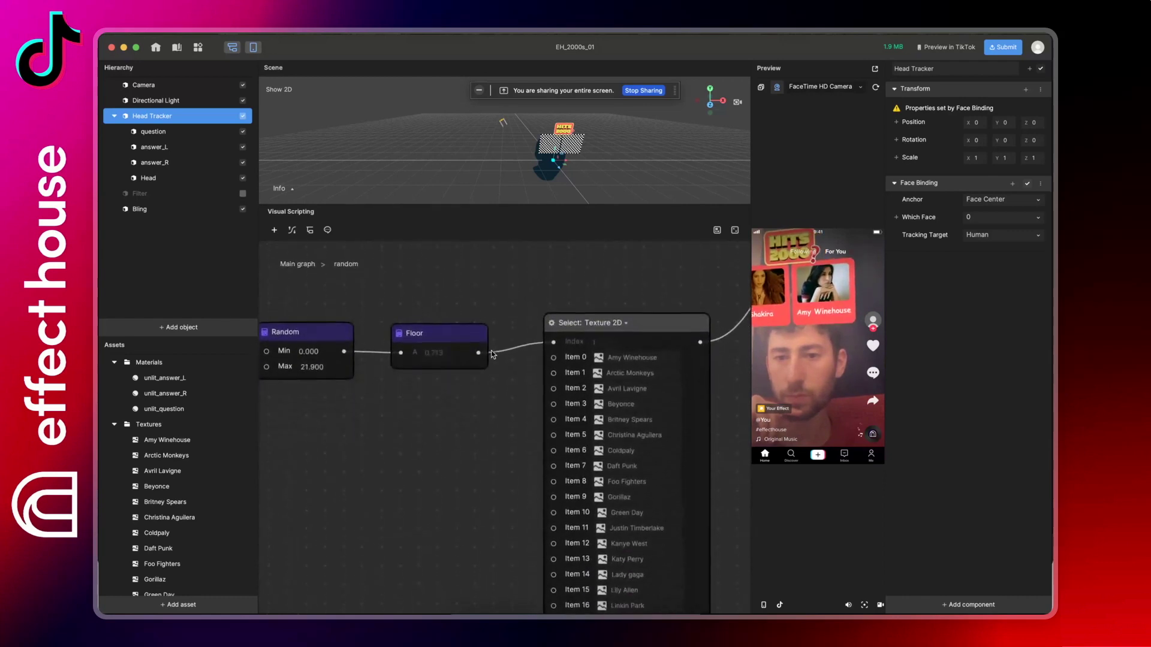
pyautogui.hscroll(4, 492, 354)
pyautogui.scroll(3, 419, 312)
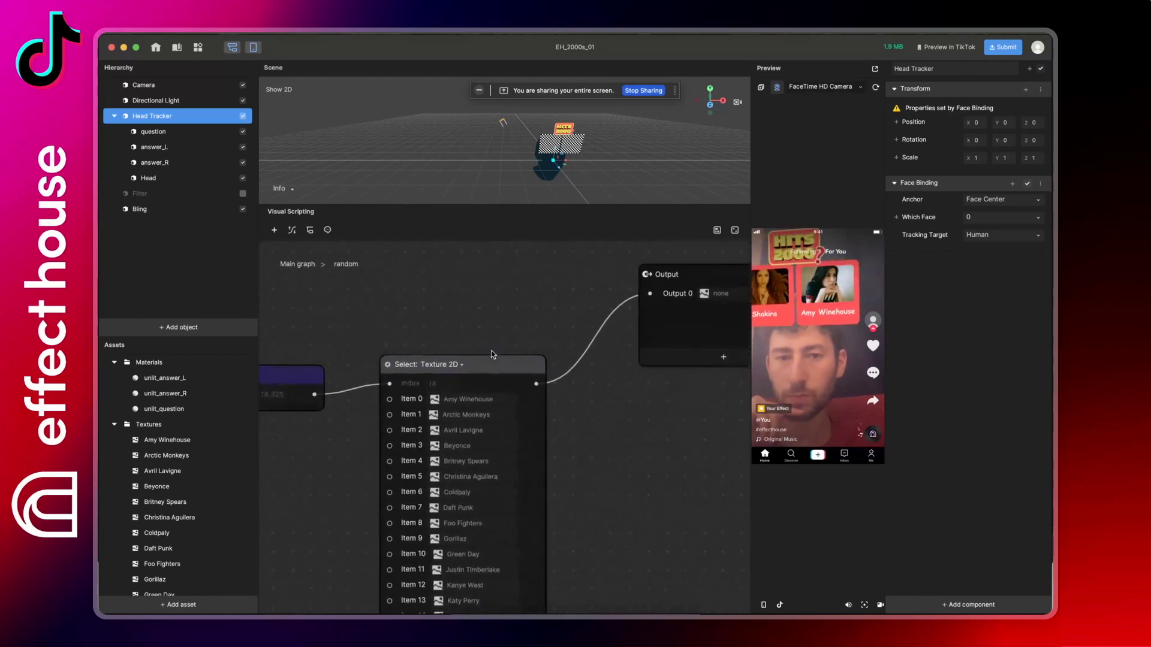
pyautogui.click(298, 264)
pyautogui.scroll(5, 675, 416)
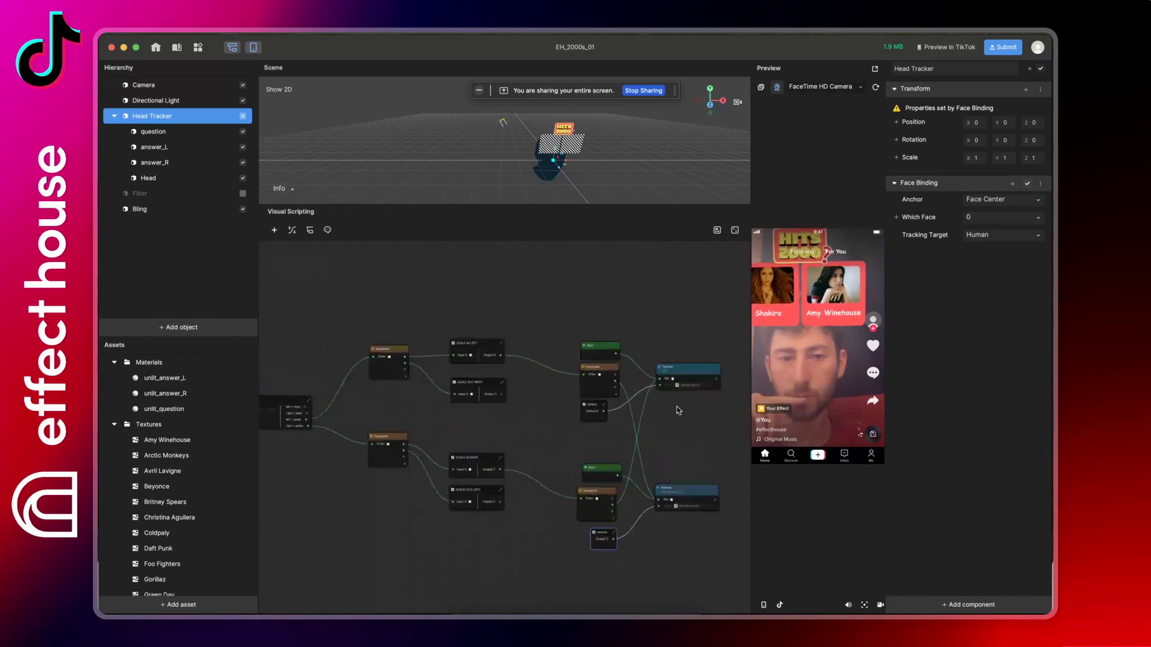
pyautogui.scroll(-10, 678, 410)
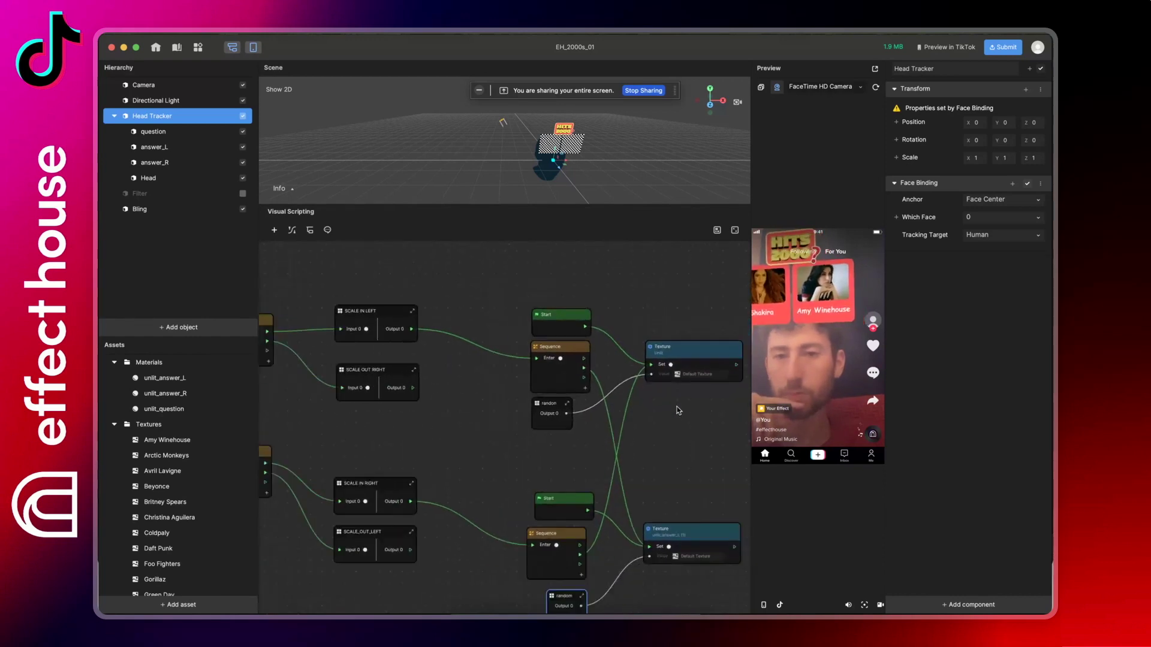